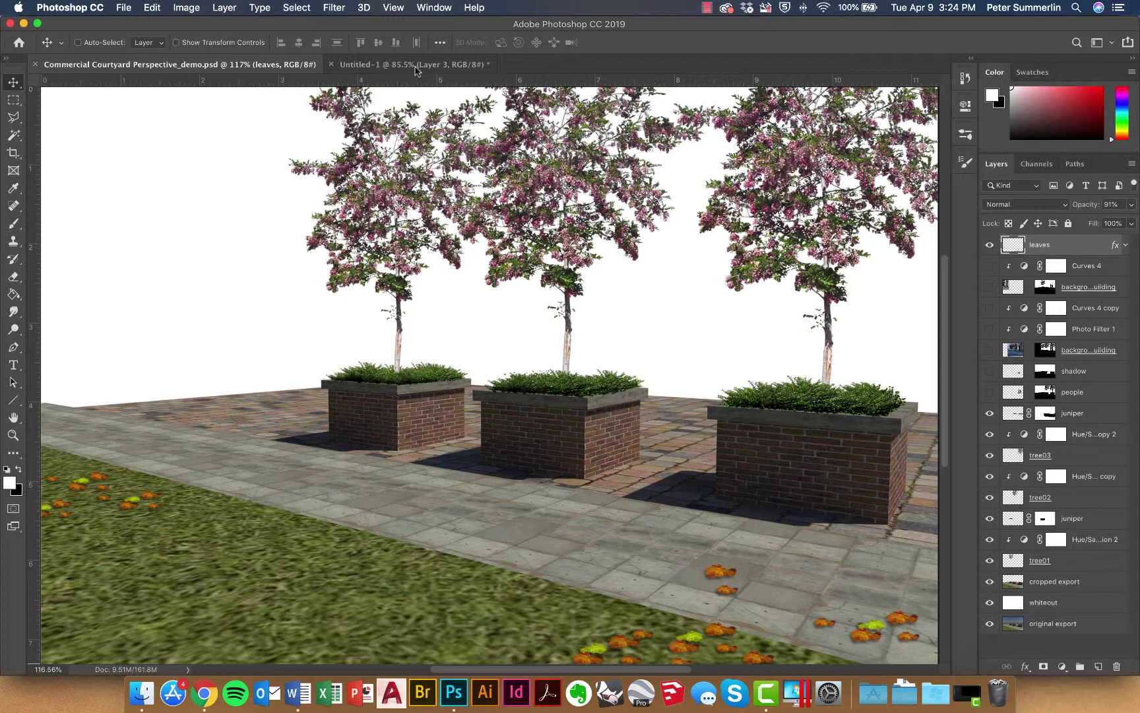
Copy the entire striped lawn photo from Untitled-1 and paste it into the courtyard document as Layer 1.
{"action": "left_click", "coordinate": [416, 66]}
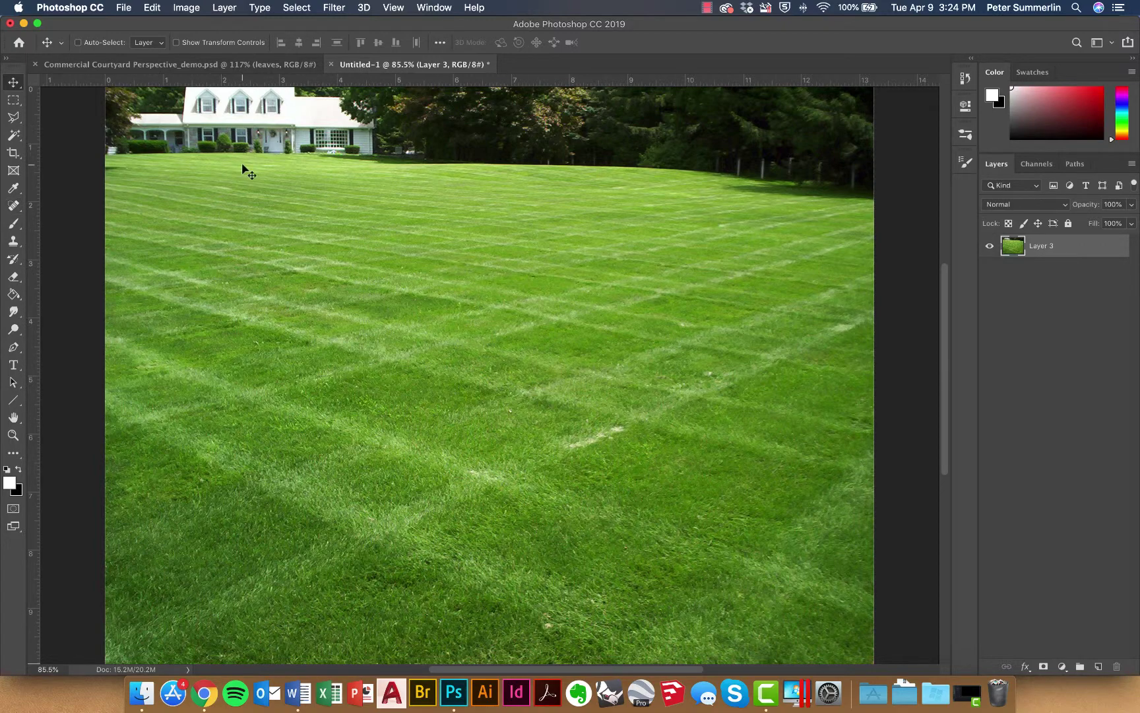
{"action": "key", "text": "super+a"}
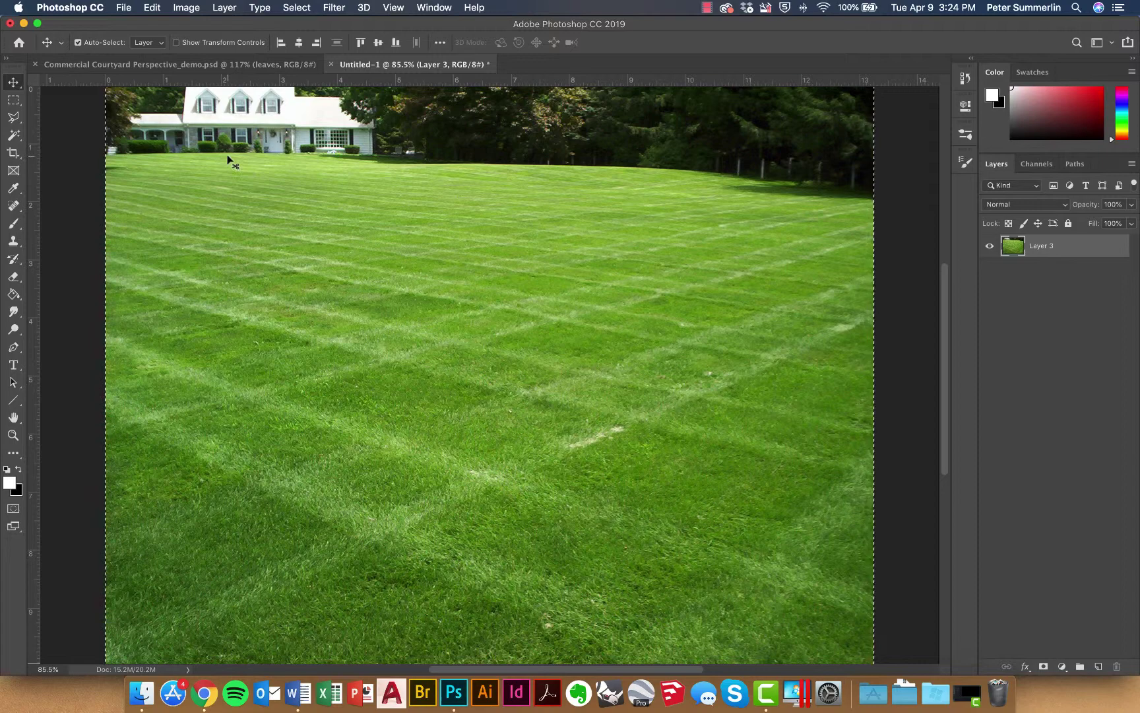
{"action": "key", "text": "super+c"}
{"action": "left_click", "coordinate": [109, 66]}
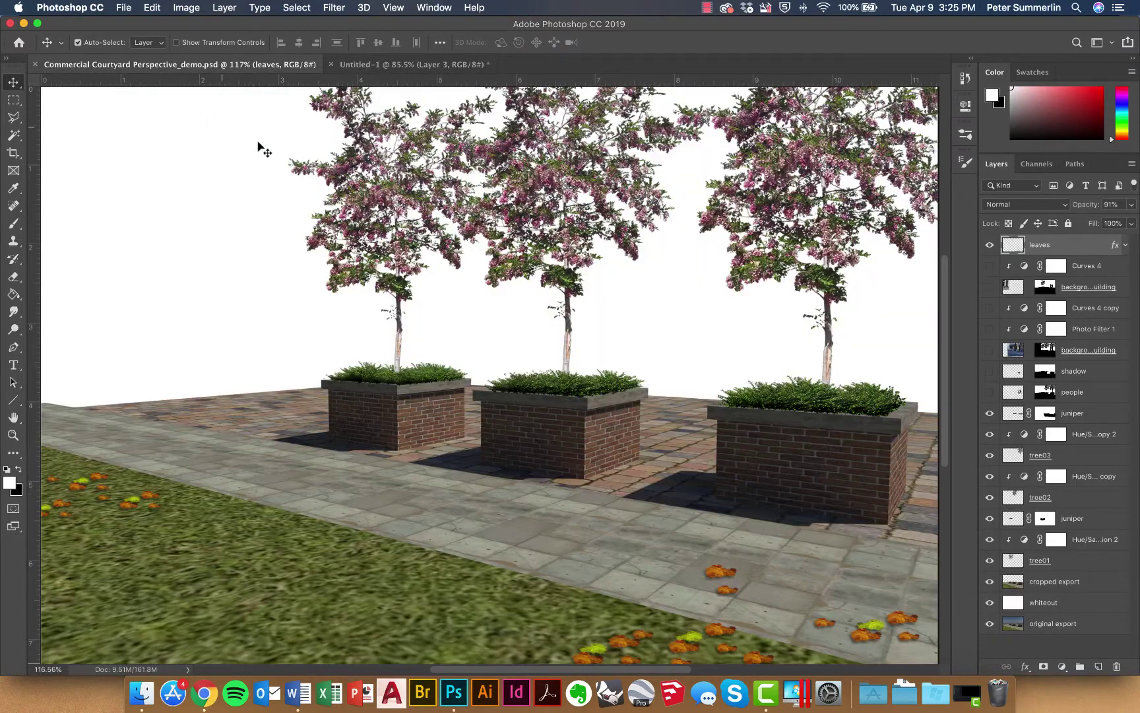
{"action": "key", "text": "super+v"}
{"action": "key", "text": "super+minus"}
{"action": "key", "text": "super+minus"}
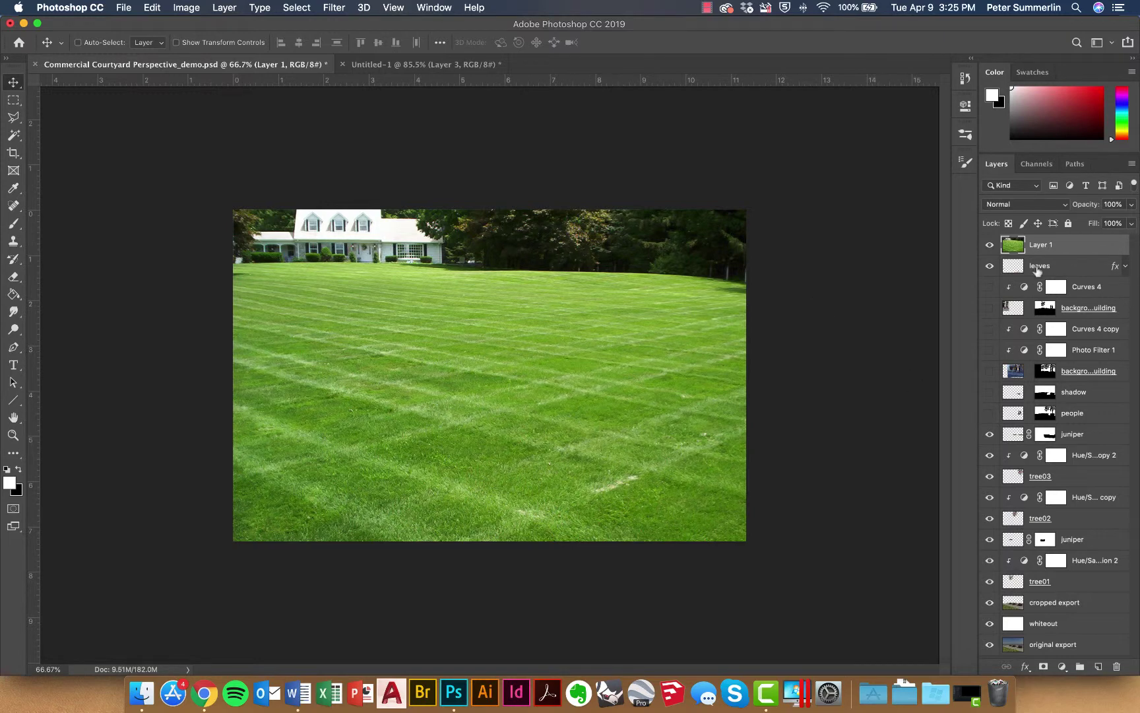
With Layer 1 hidden, lasso the grass strip below the paving edge, then reveal Layer 1 again.
{"action": "left_click", "coordinate": [990, 245]}
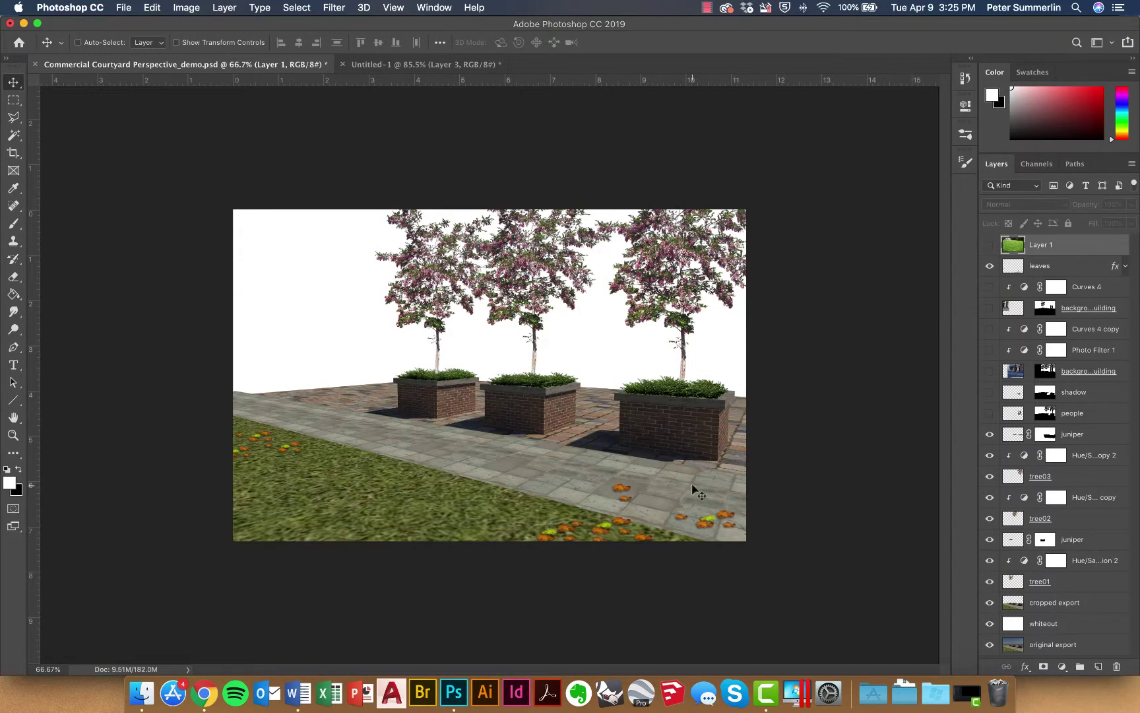
{"action": "key", "text": "l"}
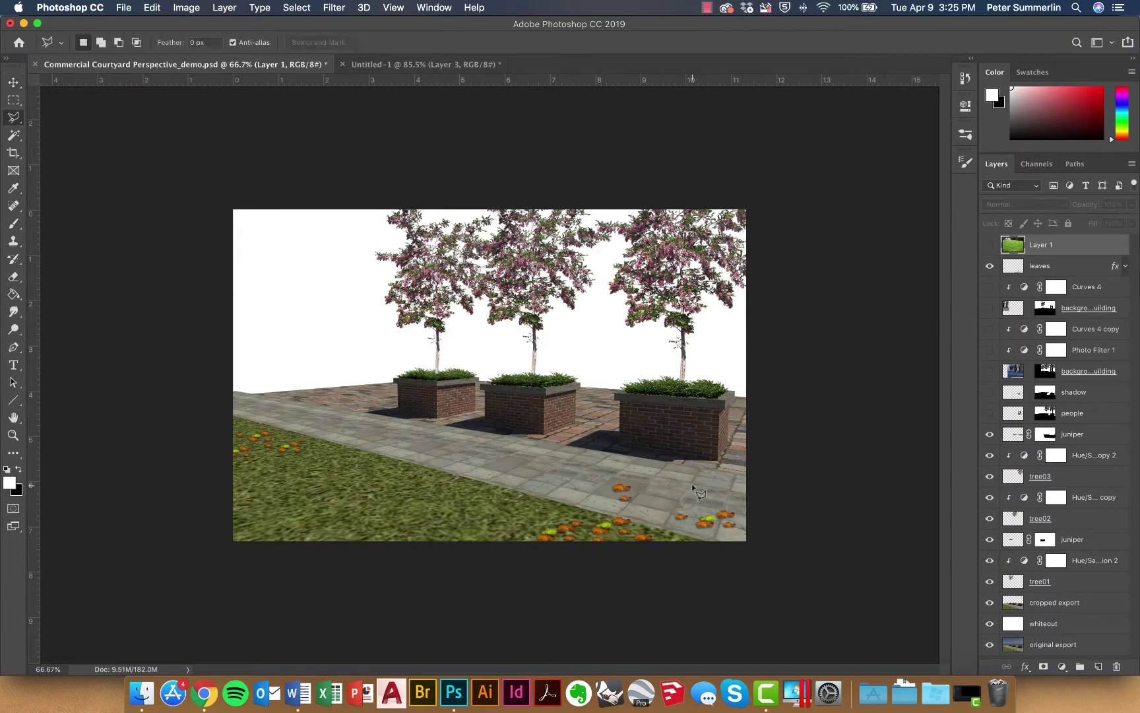
{"action": "left_click", "coordinate": [713, 547]}
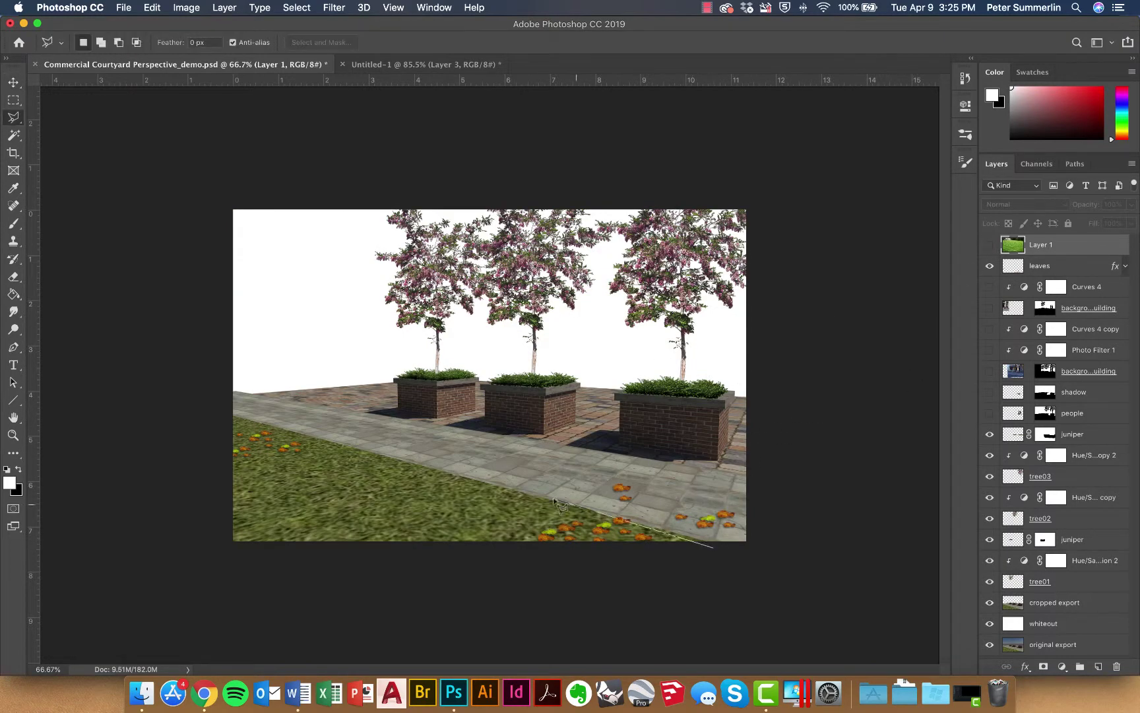
{"action": "left_click", "coordinate": [211, 411]}
{"action": "left_click", "coordinate": [215, 555]}
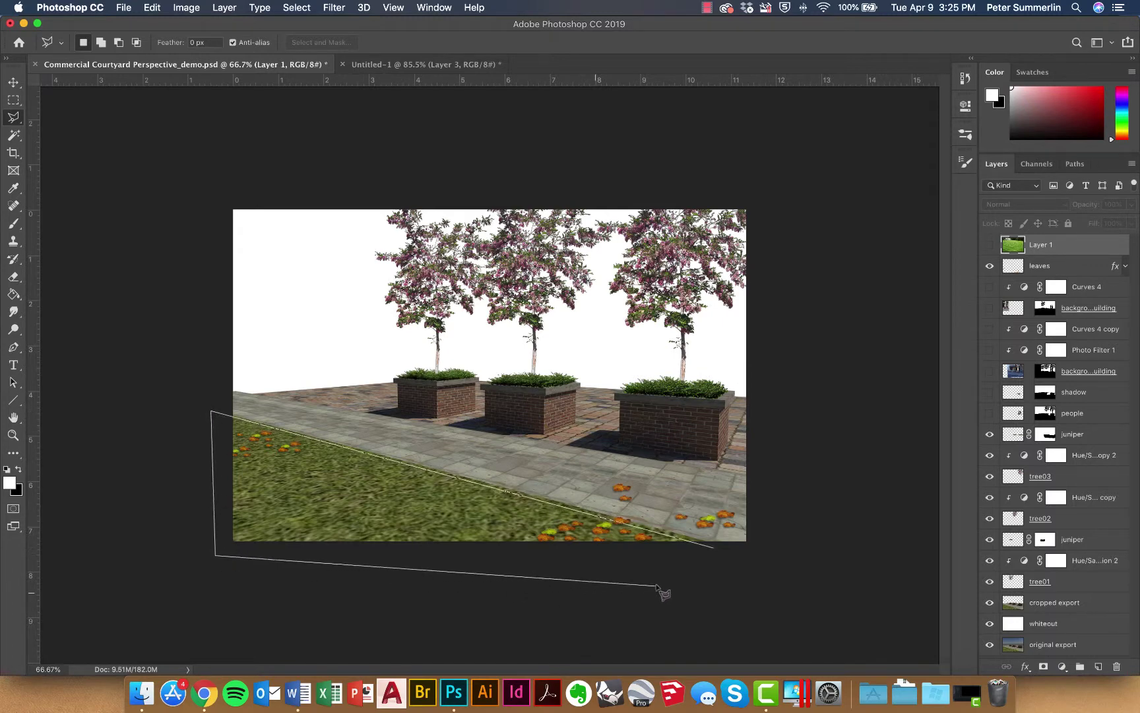
{"action": "left_click", "coordinate": [724, 566]}
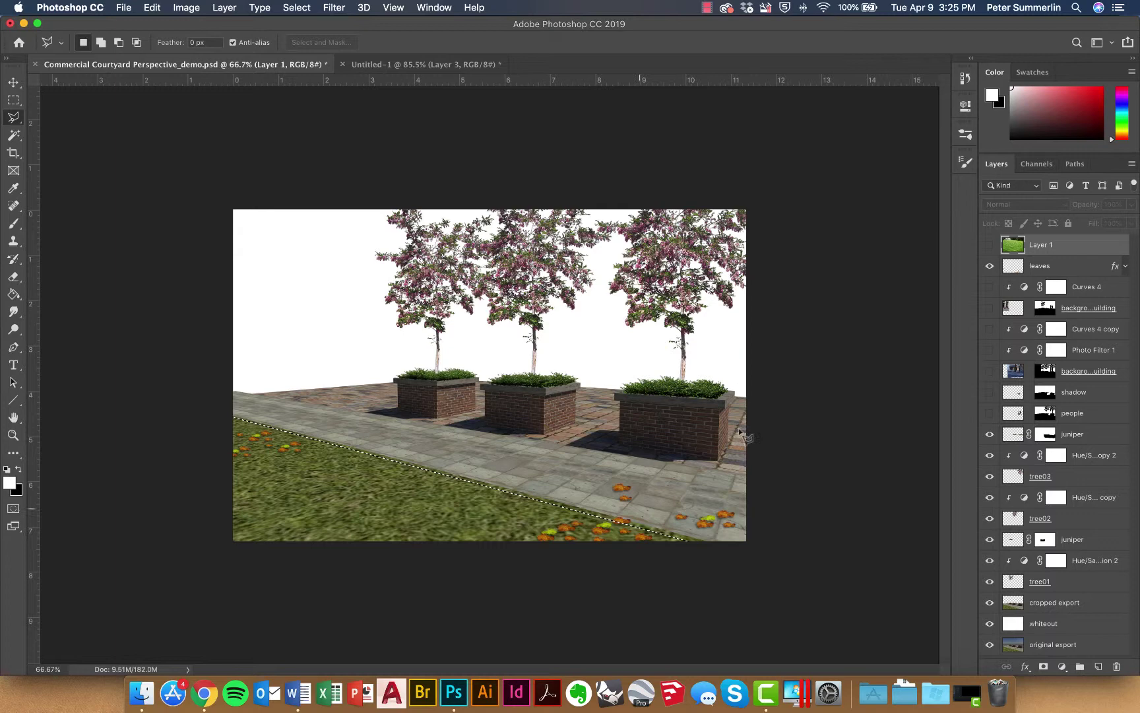
{"action": "left_click", "coordinate": [990, 245]}
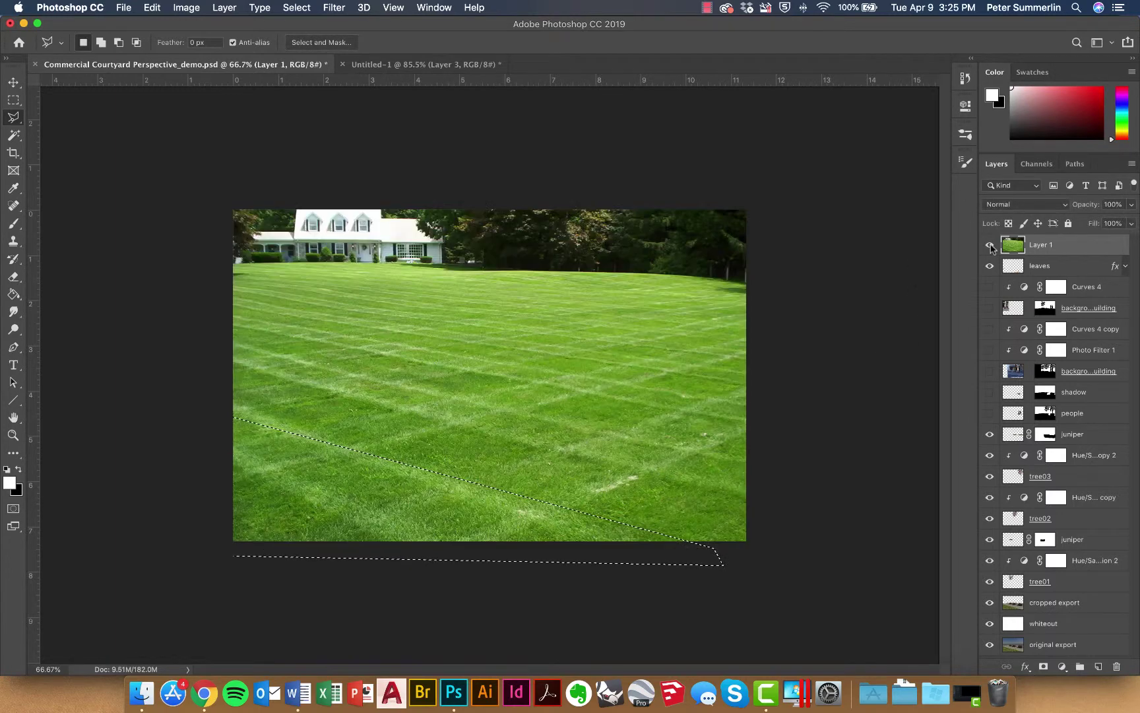
Add a layer mask to Layer 1, unlink it, and shift and transform the lawn photo inside it.
{"action": "left_click", "coordinate": [1042, 667]}
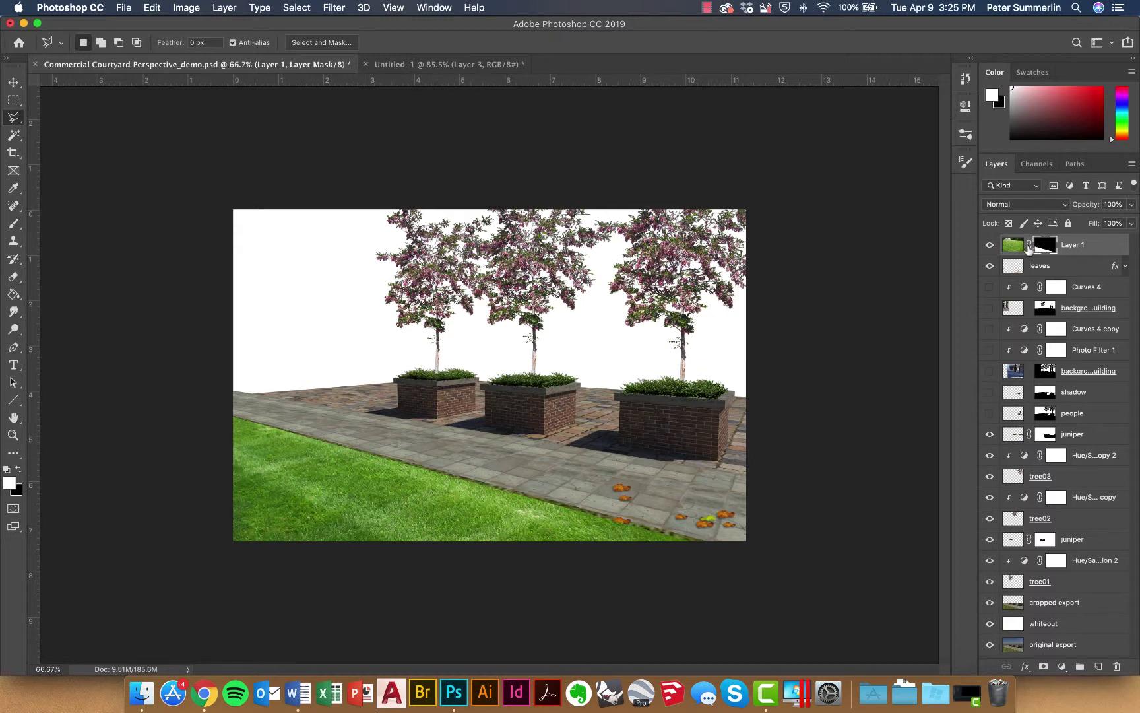
{"action": "left_click", "coordinate": [1028, 246]}
{"action": "left_click", "coordinate": [1014, 248]}
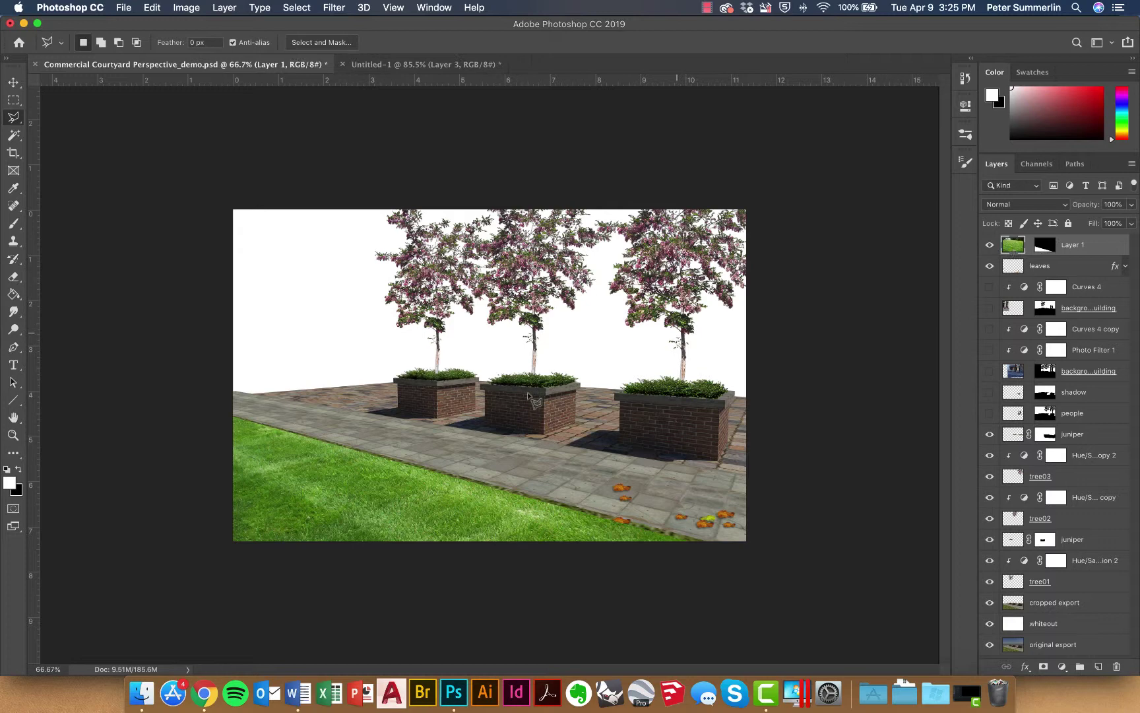
{"action": "key", "text": "v"}
{"action": "left_click_drag", "start_coordinate": [395, 520], "coordinate": [380, 568]}
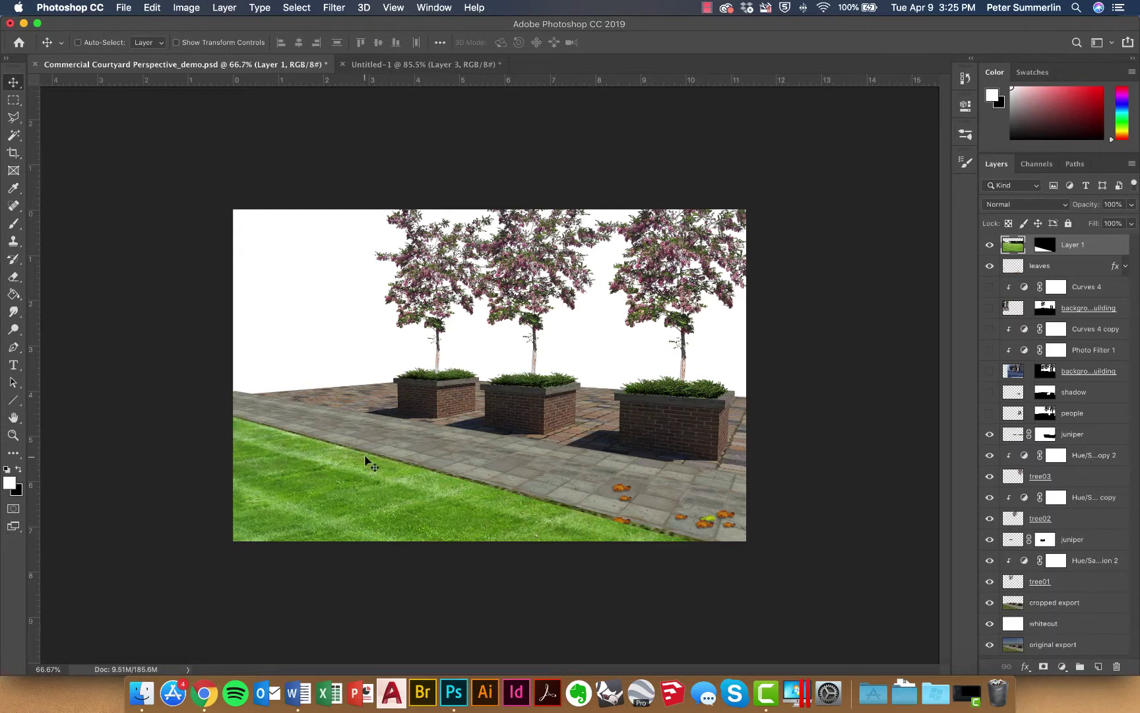
{"action": "key", "text": "super+t"}
{"action": "right_click", "coordinate": [338, 498]}
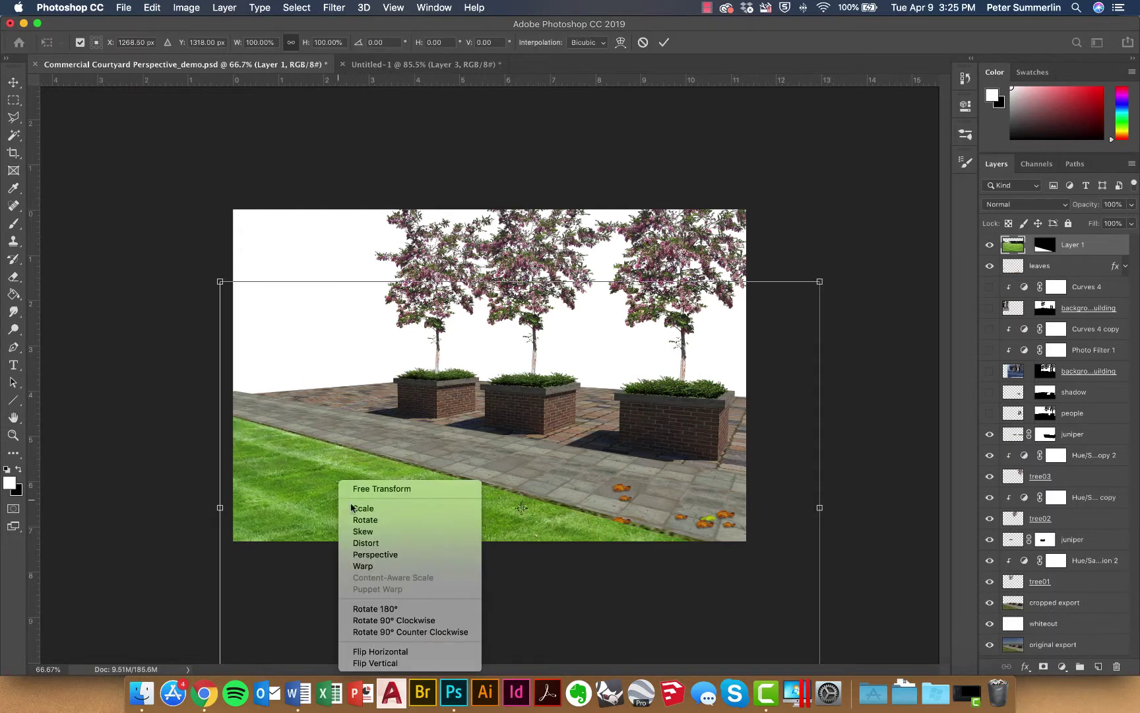
{"action": "left_click", "coordinate": [363, 457]}
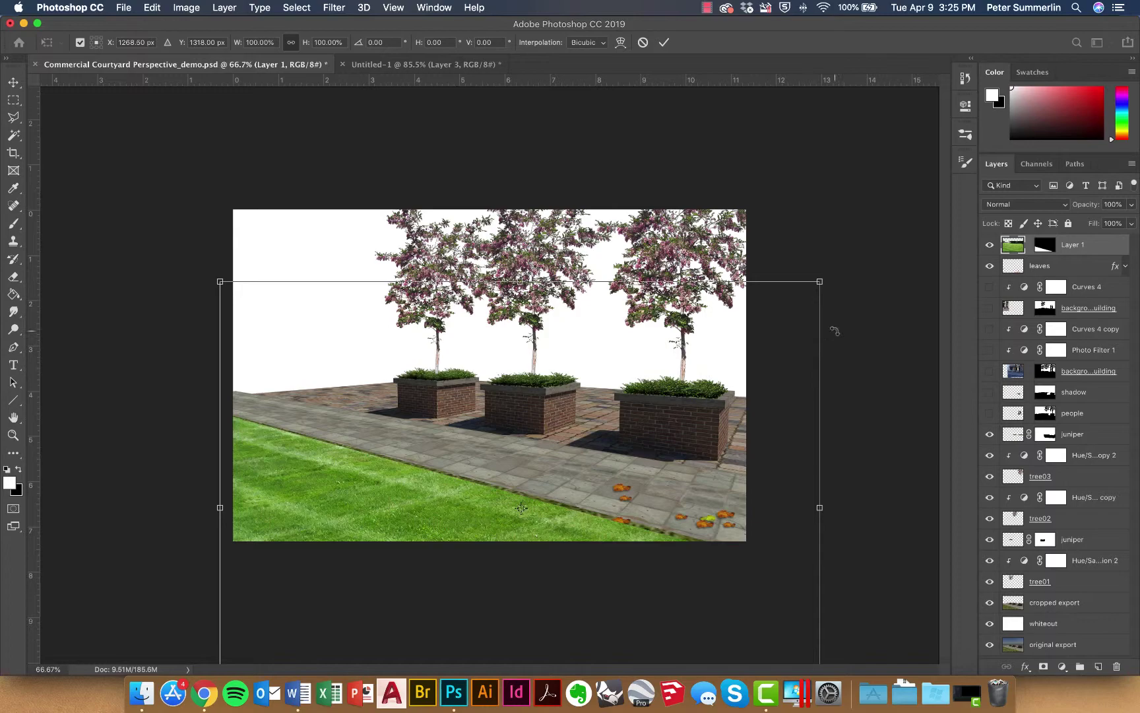
{"action": "left_click", "coordinate": [664, 42]}
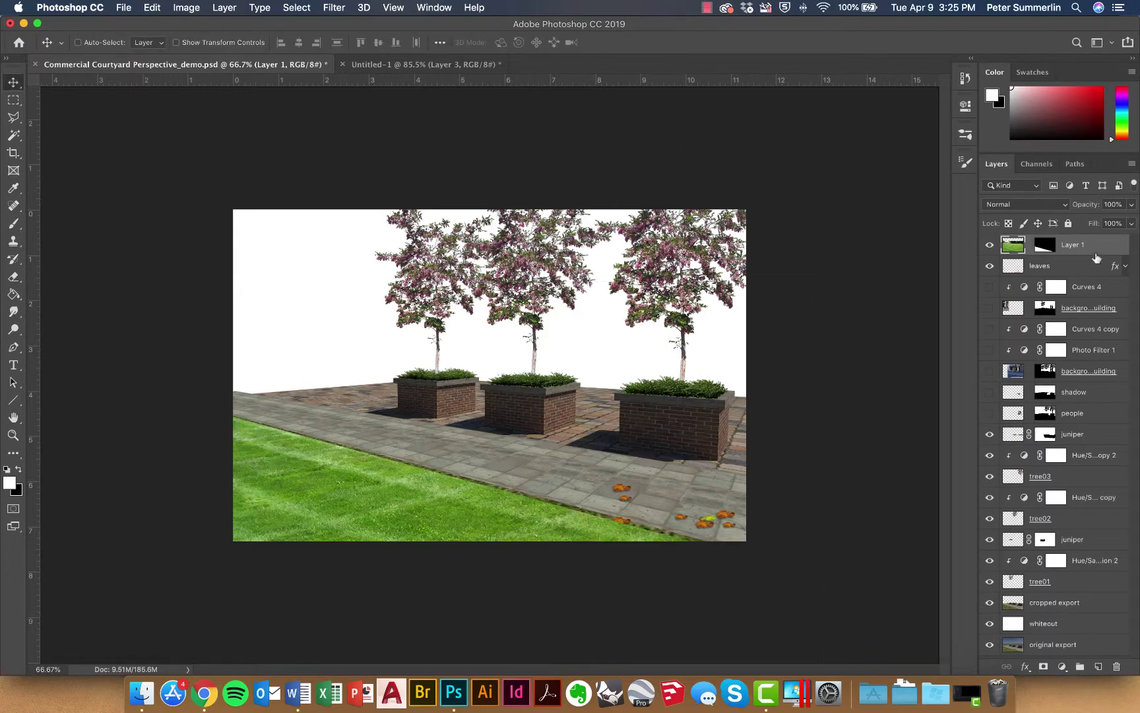
Zoom in on the lawn edge and paint Layer 1's mask with a brush preset over the leaf.
{"action": "key", "text": "z"}
{"action": "left_click_drag", "start_coordinate": [603, 508], "coordinate": [581, 464]}
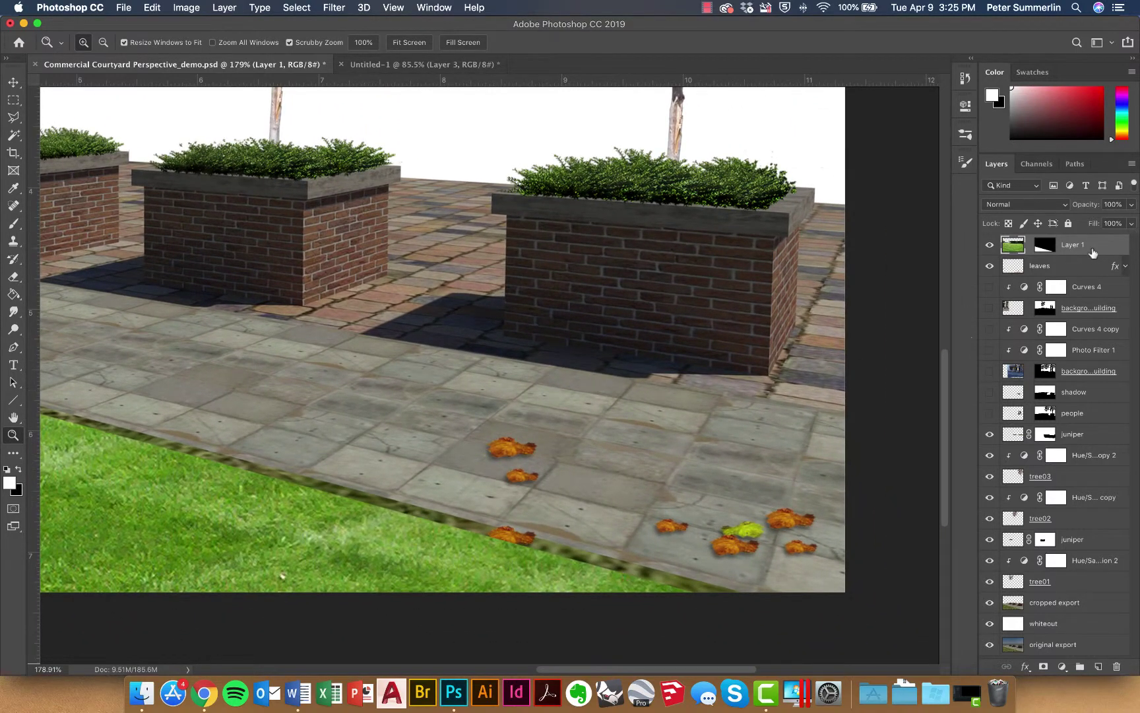
{"action": "left_click", "coordinate": [1048, 249]}
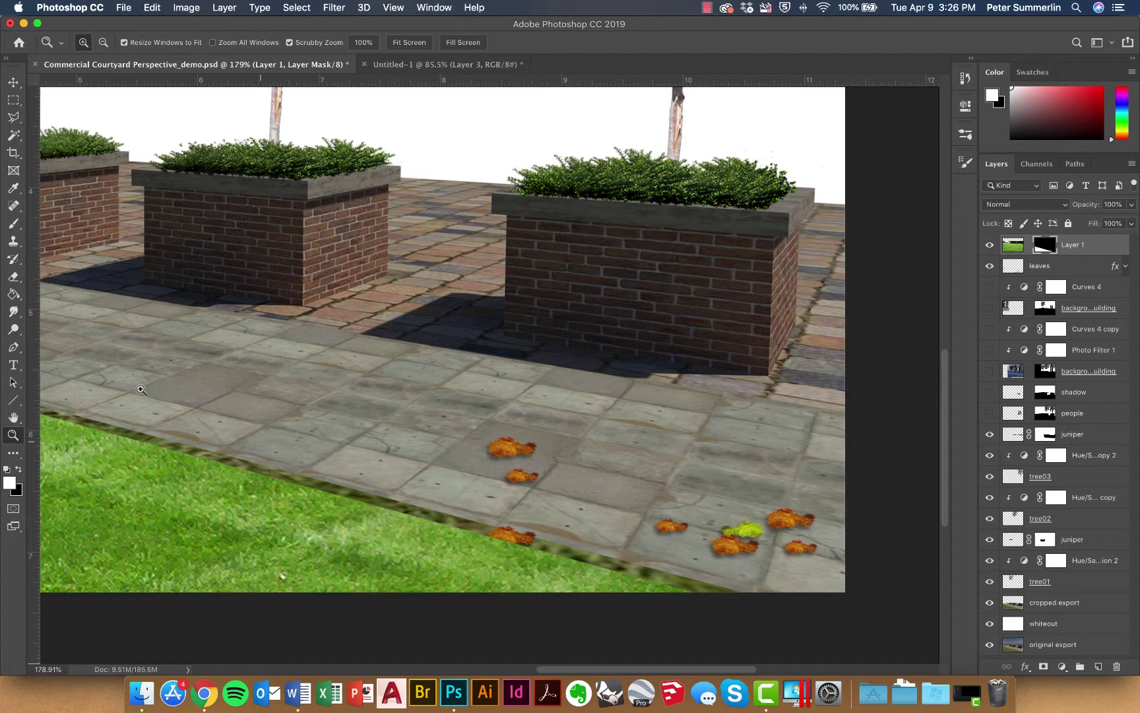
{"action": "key", "text": "b"}
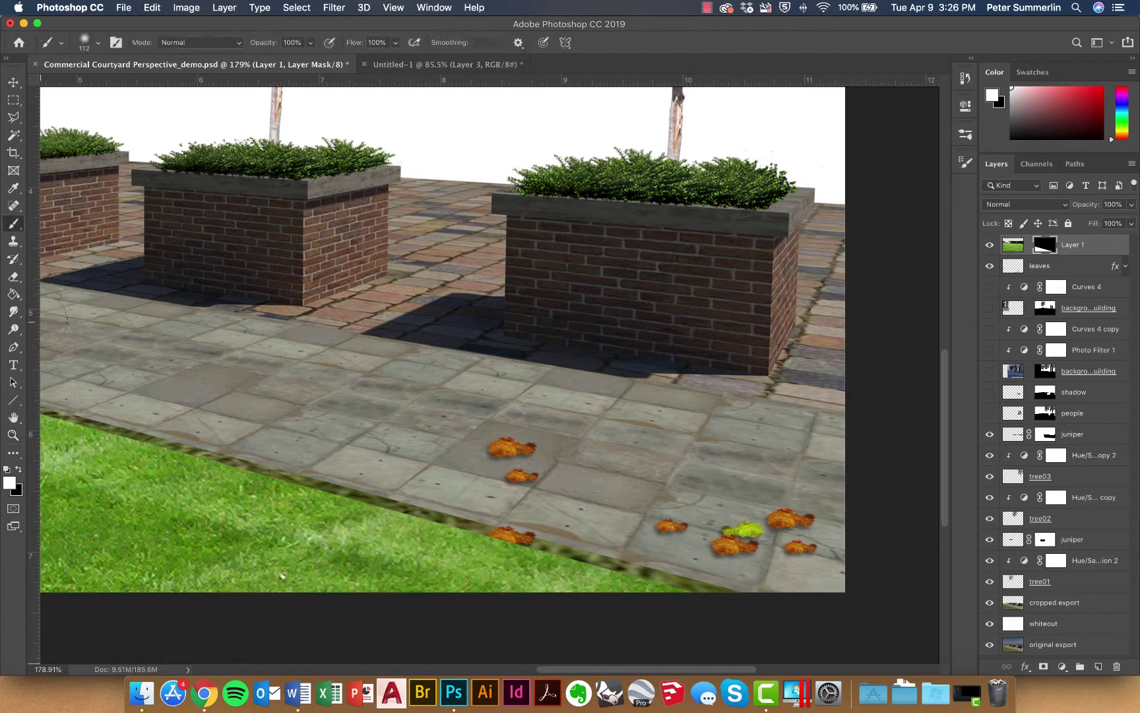
{"action": "left_click", "coordinate": [97, 45]}
{"action": "left_click", "coordinate": [464, 28]}
{"action": "mouse_move", "coordinate": [500, 558]}
{"action": "left_mouse_down"}
{"action": "mouse_move", "coordinate": [476, 543]}
{"action": "mouse_move", "coordinate": [550, 546]}
{"action": "mouse_move", "coordinate": [729, 590]}
{"action": "left_mouse_up"}
{"action": "key", "text": "bracketleft"}
{"action": "key", "text": "bracketleft"}
{"action": "key", "text": "bracketleft"}
{"action": "key", "text": "bracketleft"}
{"action": "key", "text": "bracketleft"}
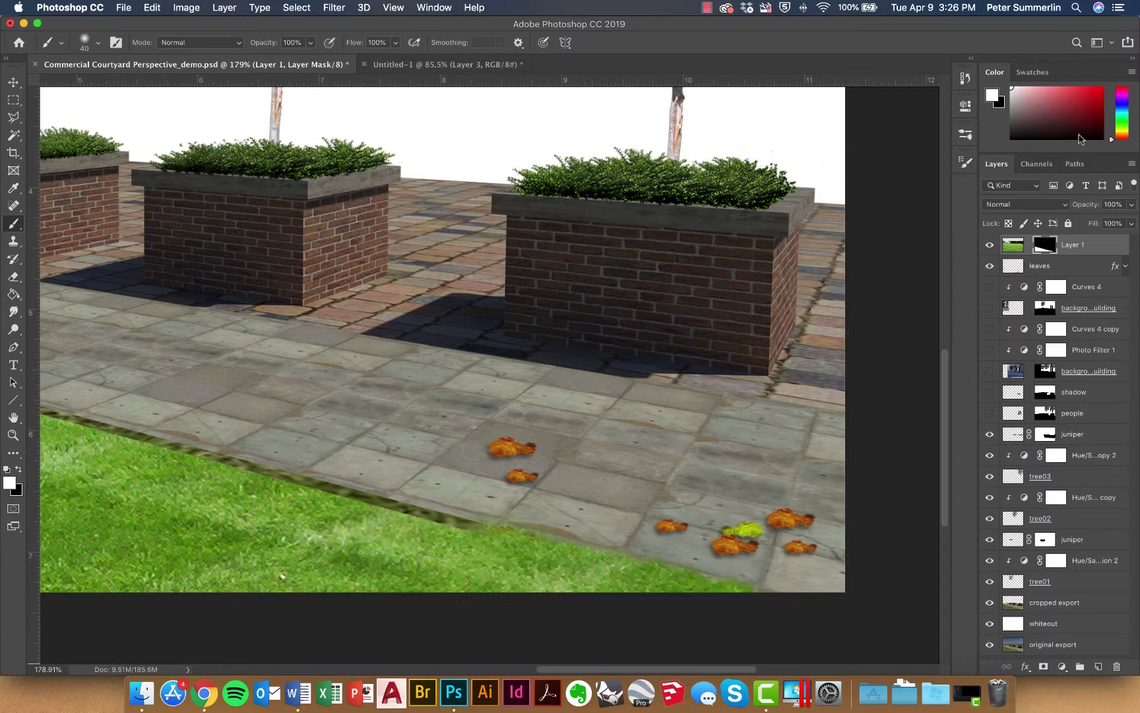
Choose the 112 px grass-blade brush tip and set its spacing to 13%.
{"action": "left_click", "coordinate": [968, 165]}
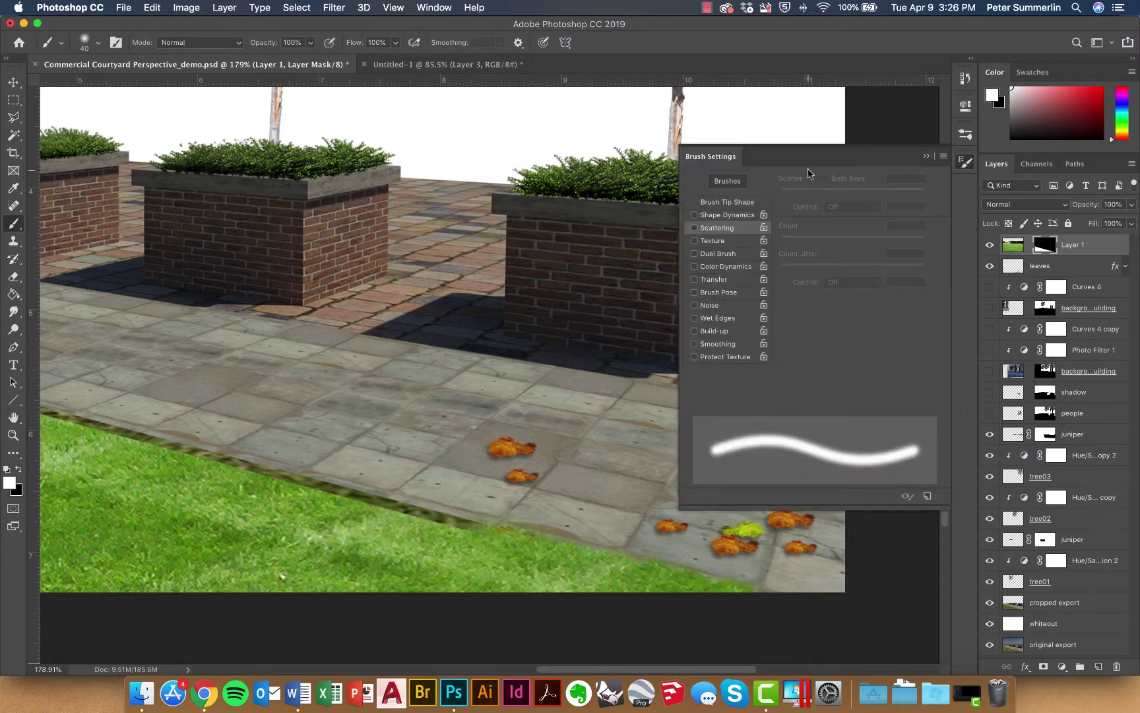
{"action": "left_click", "coordinate": [729, 202]}
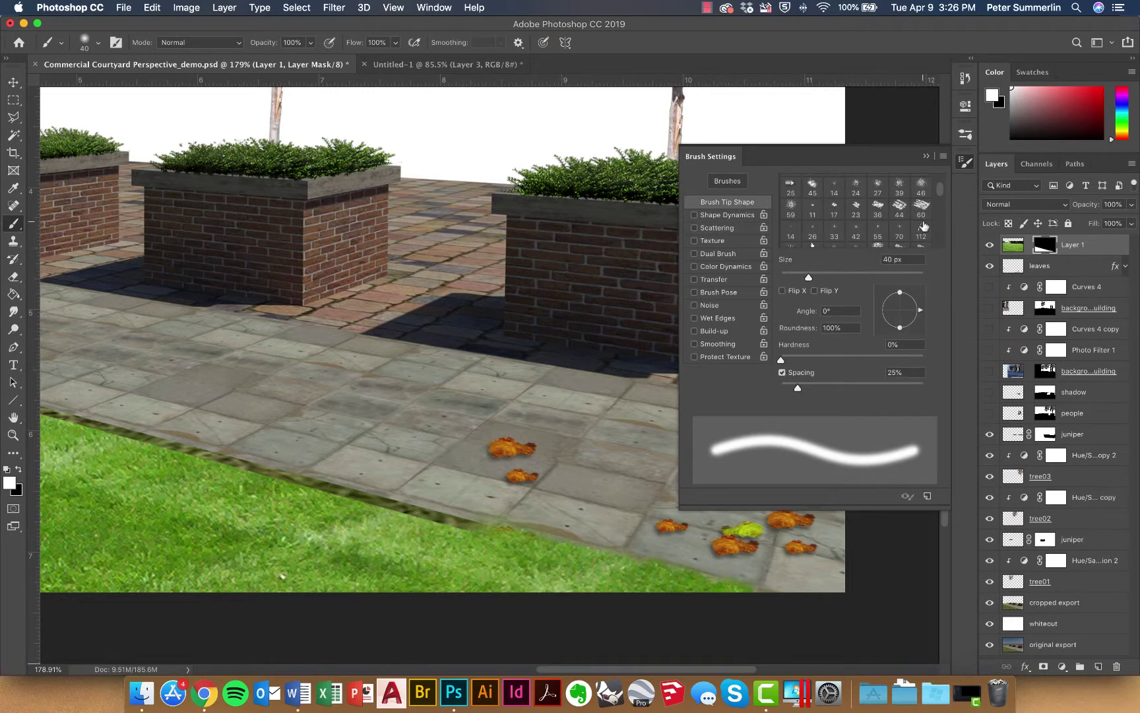
{"action": "scroll", "coordinate": [922, 228], "scroll_direction": "up", "scroll_amount": 3}
{"action": "scroll", "coordinate": [922, 229], "scroll_direction": "down", "scroll_amount": 3}
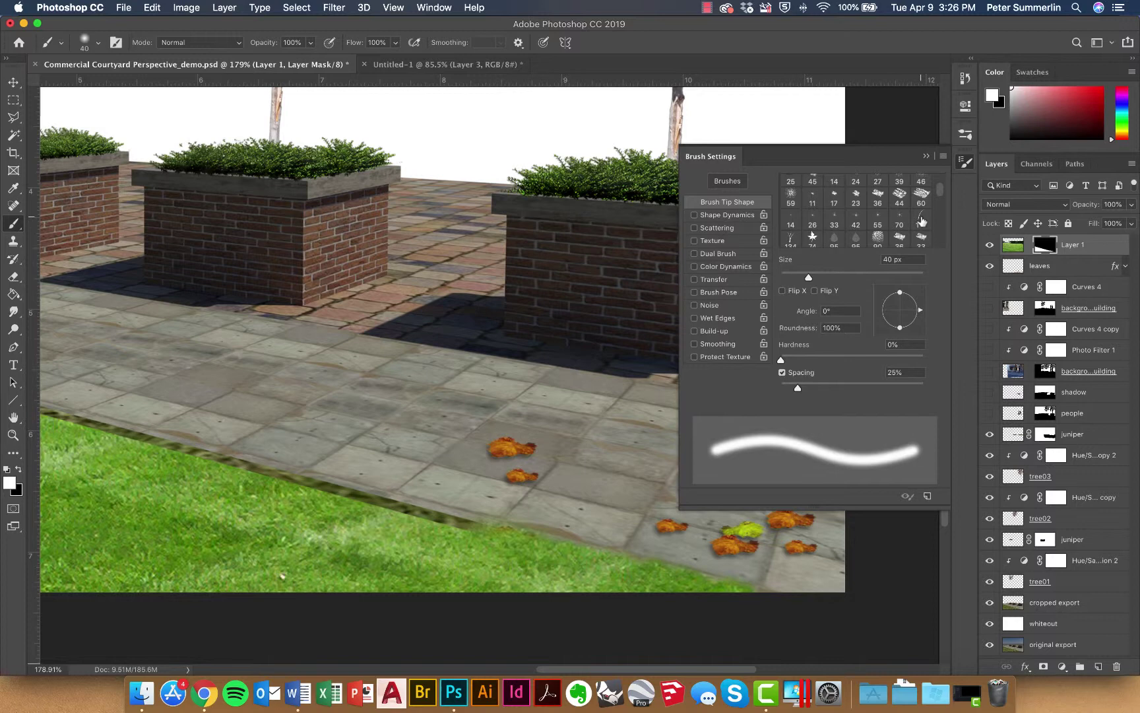
{"action": "left_click", "coordinate": [921, 222]}
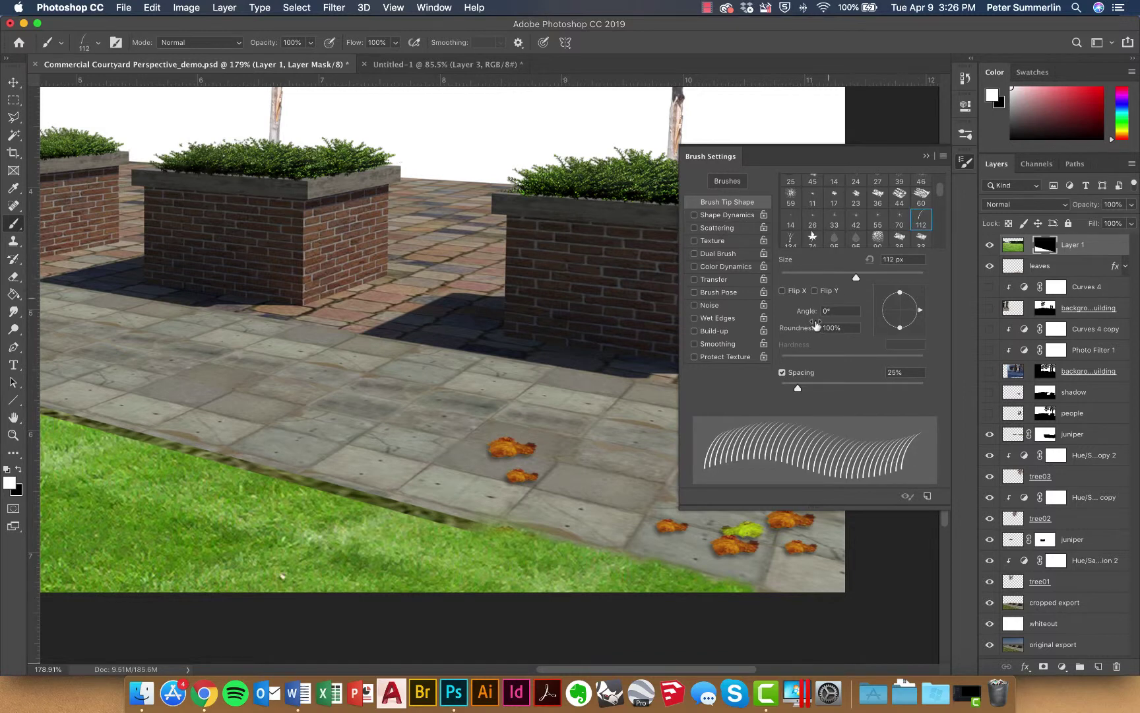
{"action": "left_click_drag", "start_coordinate": [798, 388], "coordinate": [790, 388]}
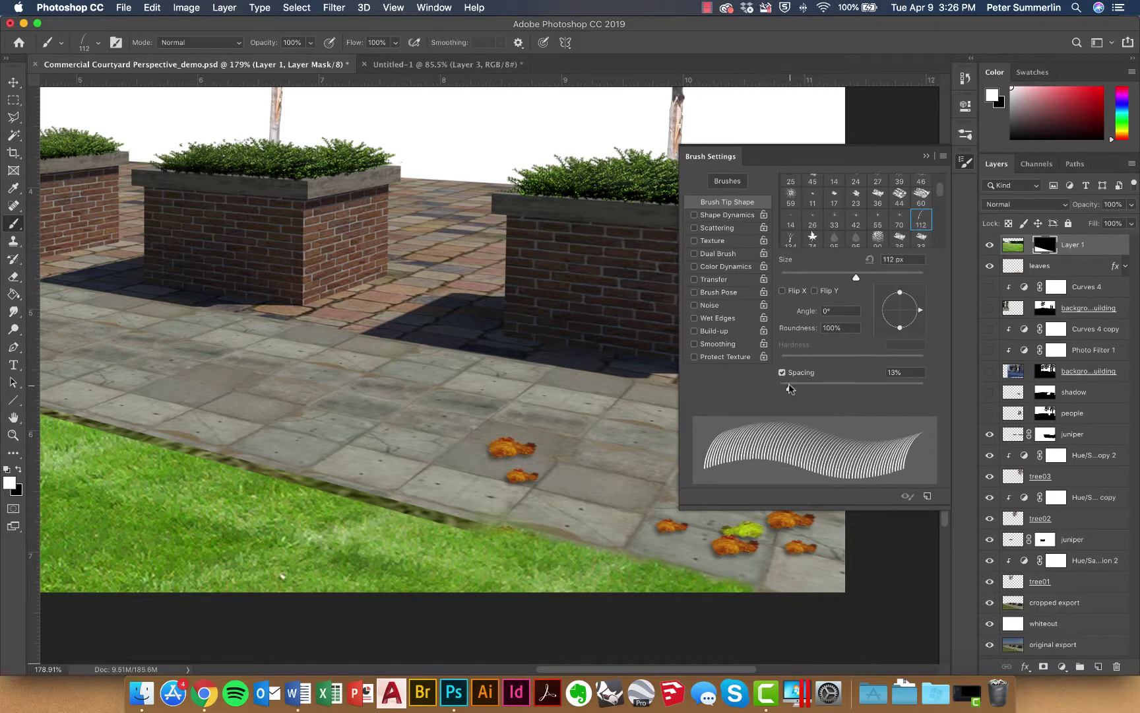
Add size variation, random flip, 10% angle jitter and scattering to the brush, and make strokes denser.
{"action": "left_click", "coordinate": [742, 215]}
{"action": "left_click_drag", "start_coordinate": [803, 191], "coordinate": [882, 194]}
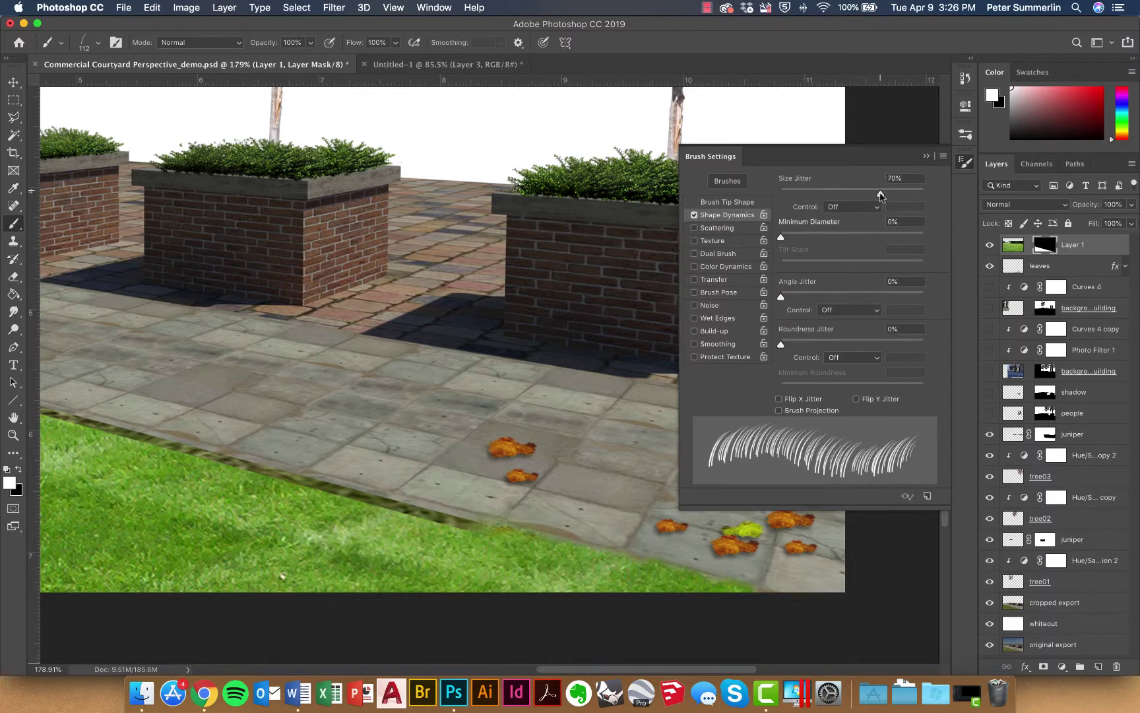
{"action": "left_click", "coordinate": [800, 400]}
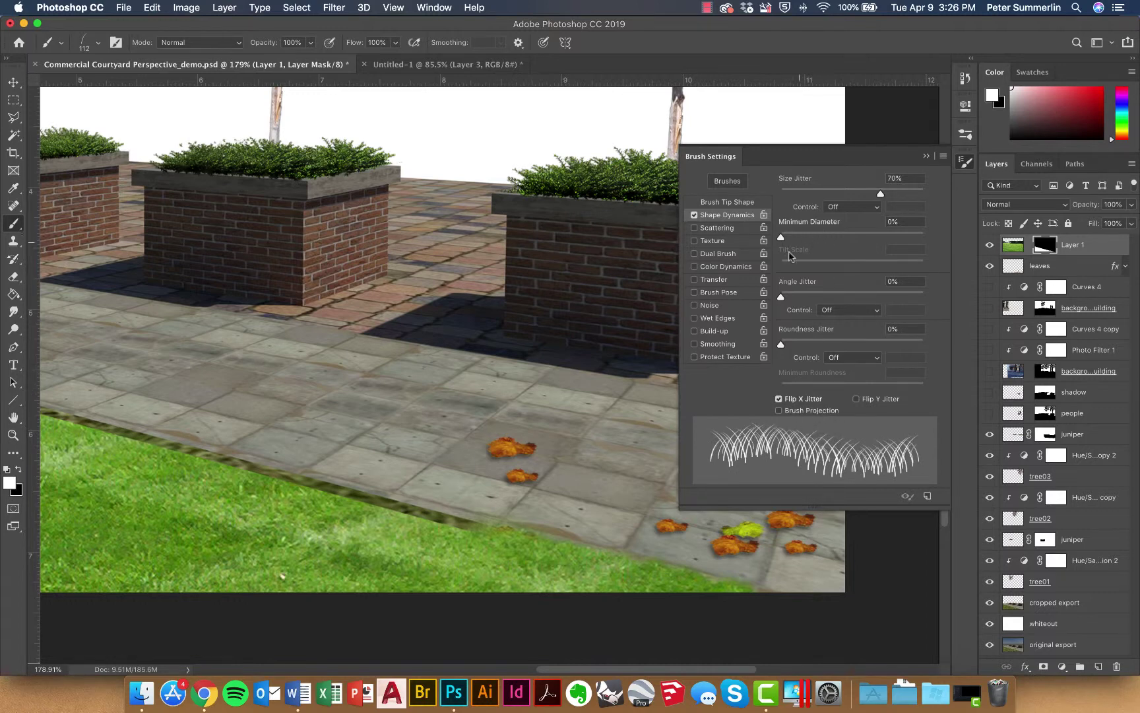
{"action": "left_click_drag", "start_coordinate": [781, 297], "coordinate": [795, 299]}
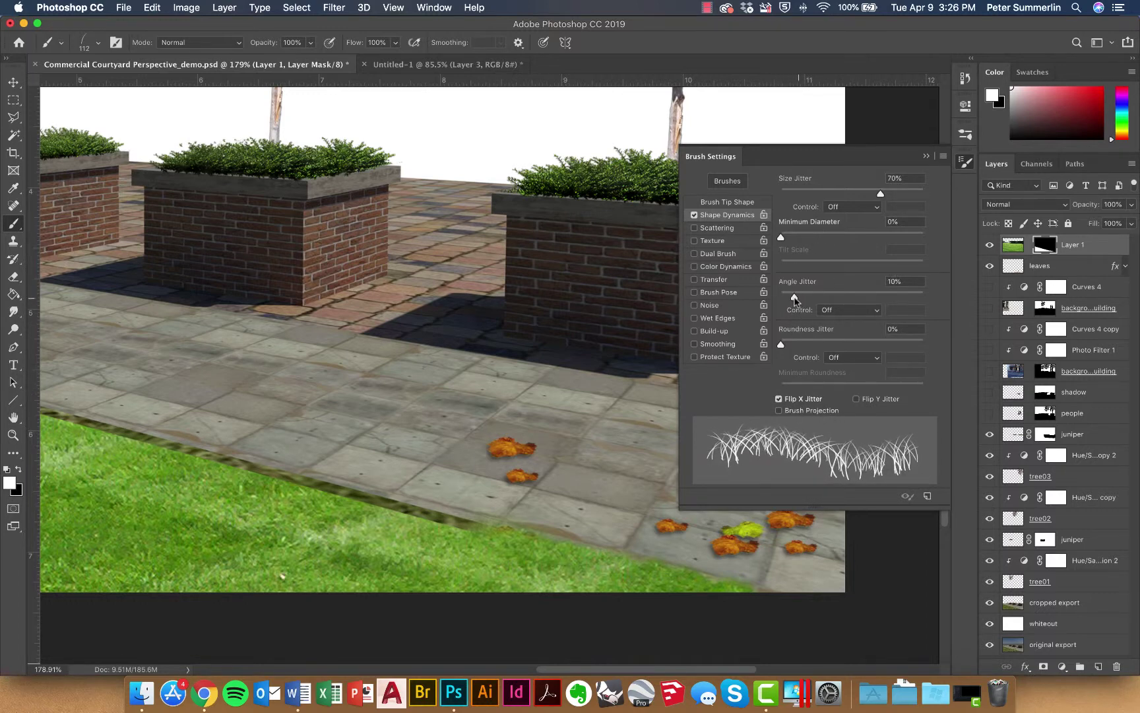
{"action": "left_click", "coordinate": [733, 228]}
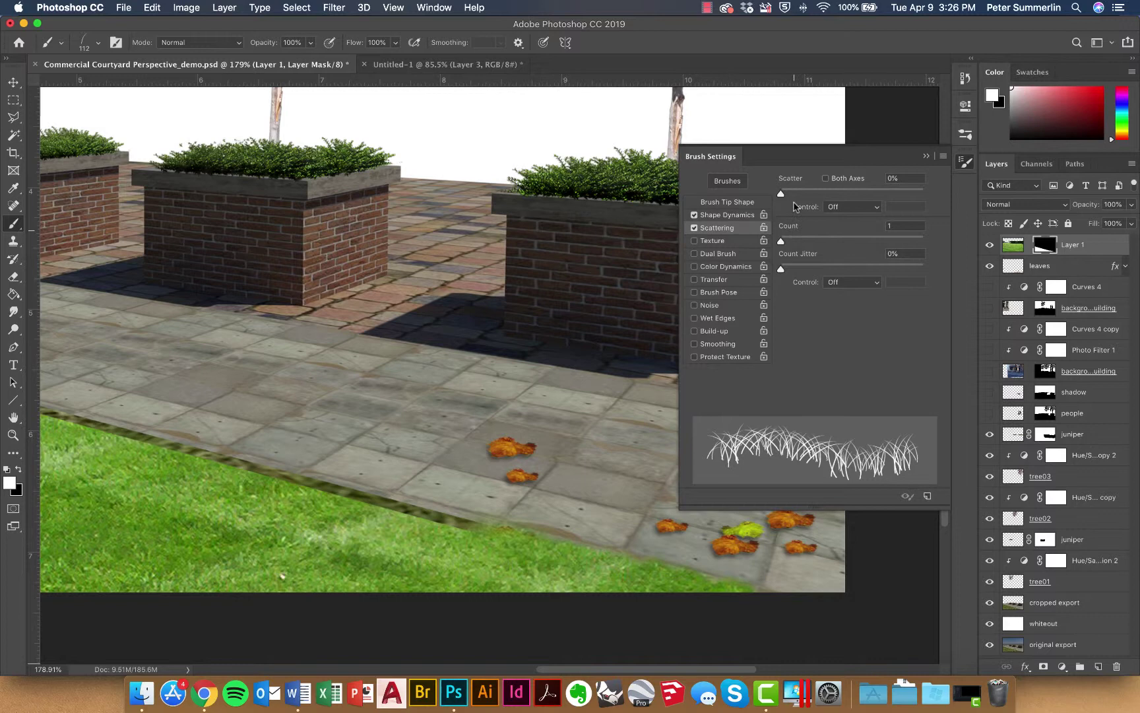
{"action": "left_click_drag", "start_coordinate": [783, 197], "coordinate": [788, 196]}
{"action": "left_click", "coordinate": [735, 204]}
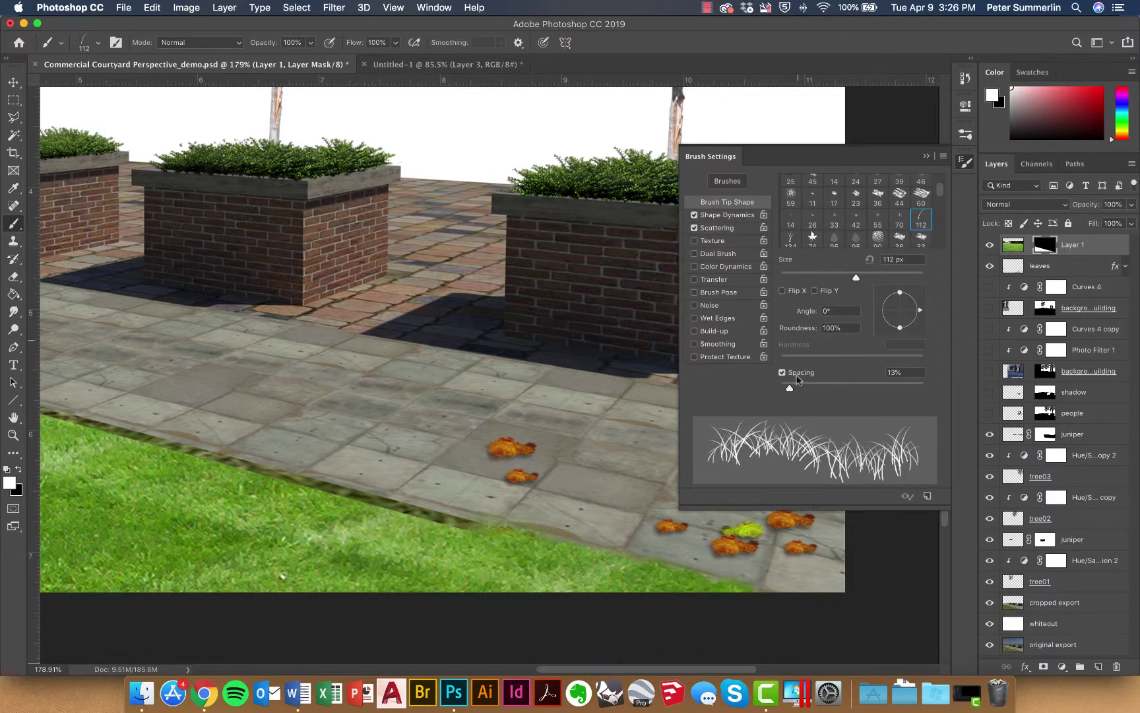
{"action": "left_click_drag", "start_coordinate": [799, 382], "coordinate": [784, 388]}
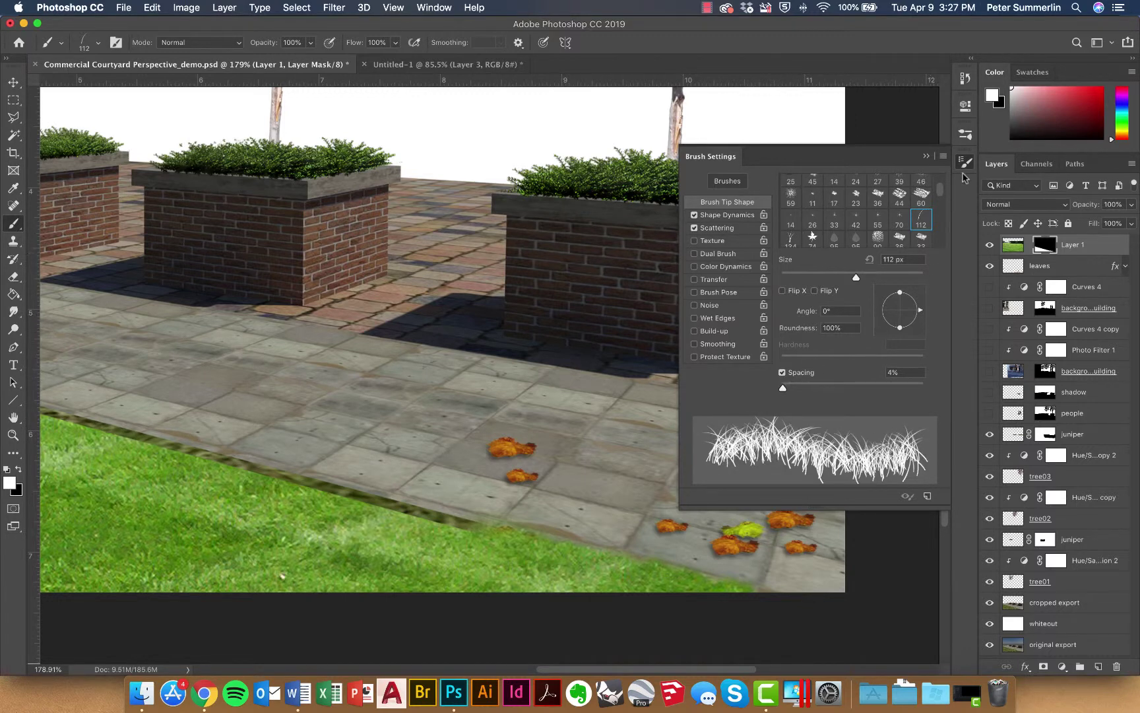
{"action": "left_click", "coordinate": [965, 162]}
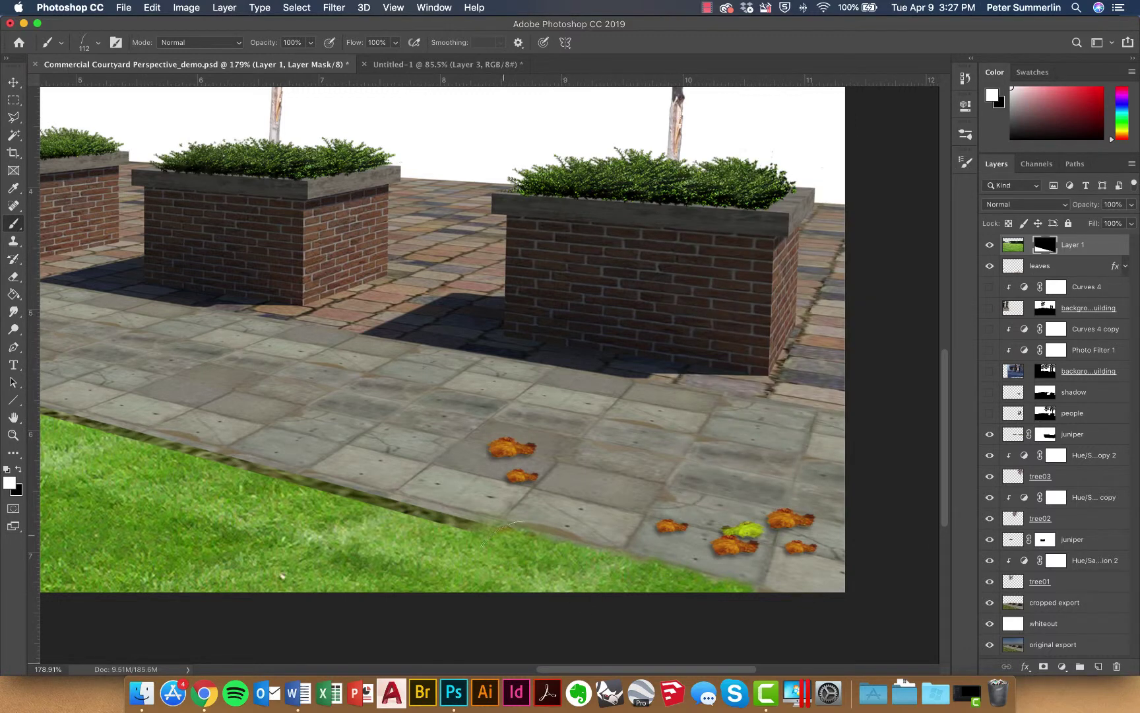
Paint grass texture into the mask all along the lawn edge, including a straight run to its left end.
{"action": "mouse_move", "coordinate": [500, 531]}
{"action": "left_mouse_down"}
{"action": "mouse_move", "coordinate": [426, 525]}
{"action": "mouse_move", "coordinate": [482, 548]}
{"action": "left_mouse_up"}
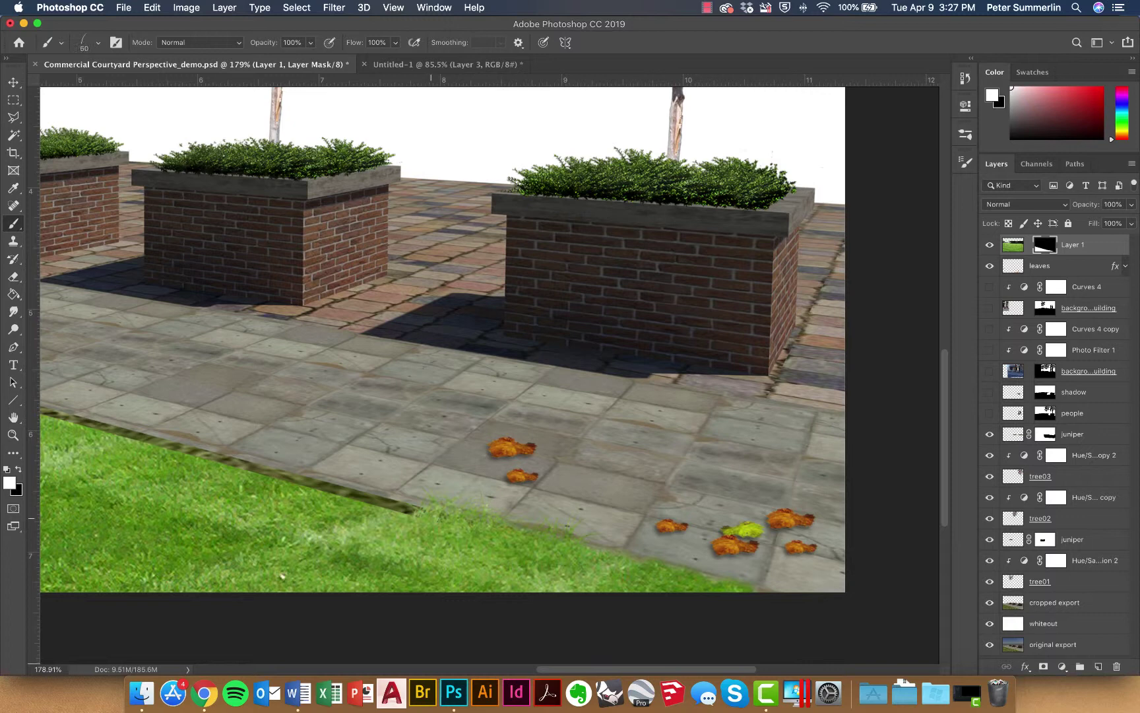
{"action": "mouse_move", "coordinate": [430, 514]}
{"action": "left_mouse_down"}
{"action": "mouse_move", "coordinate": [255, 466]}
{"action": "mouse_move", "coordinate": [684, 558]}
{"action": "left_mouse_up"}
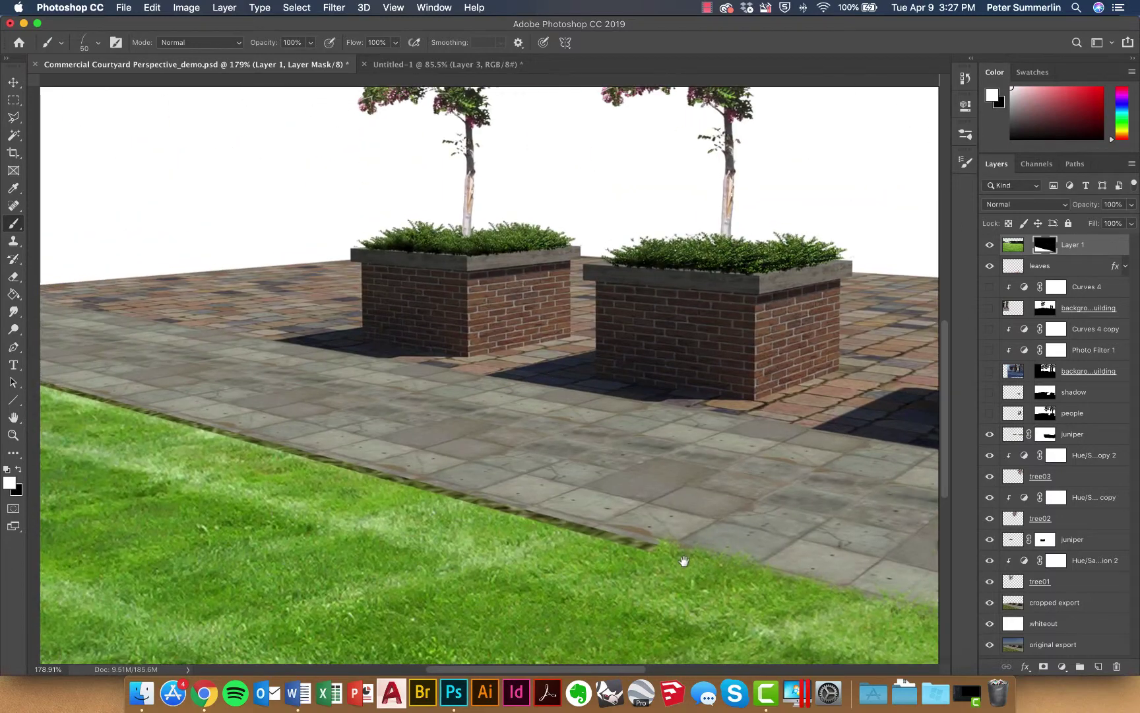
{"action": "left_click_drag", "start_coordinate": [324, 433], "coordinate": [639, 473]}
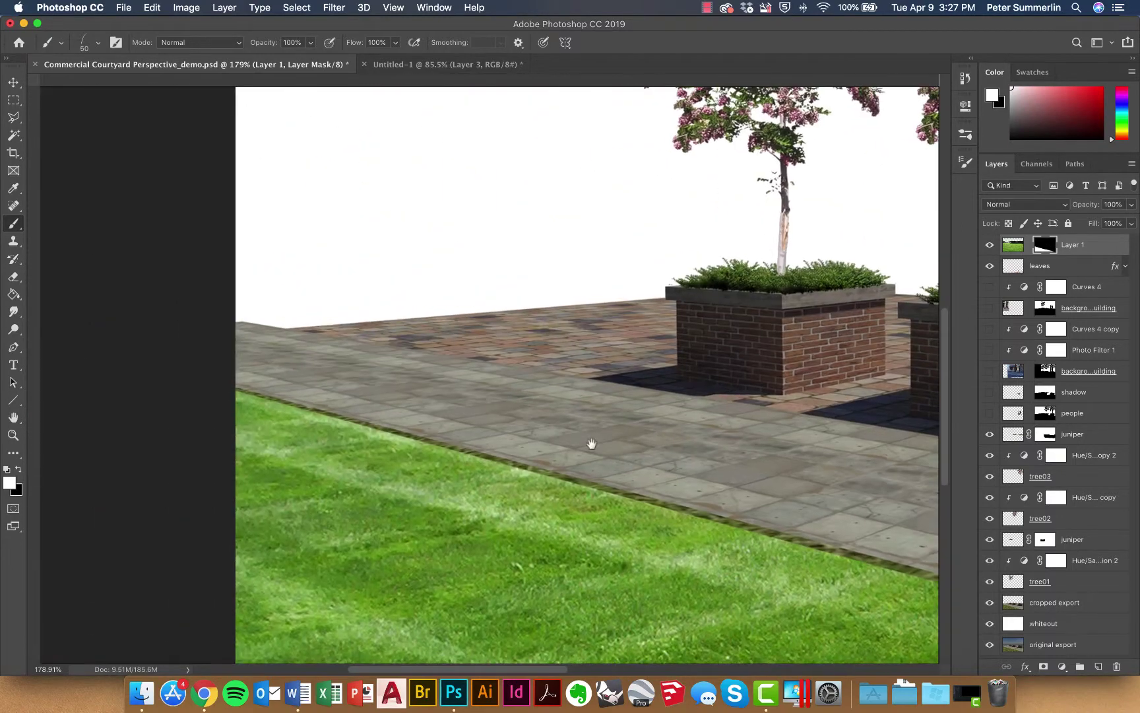
{"action": "left_click", "coordinate": [234, 393], "text": "shift"}
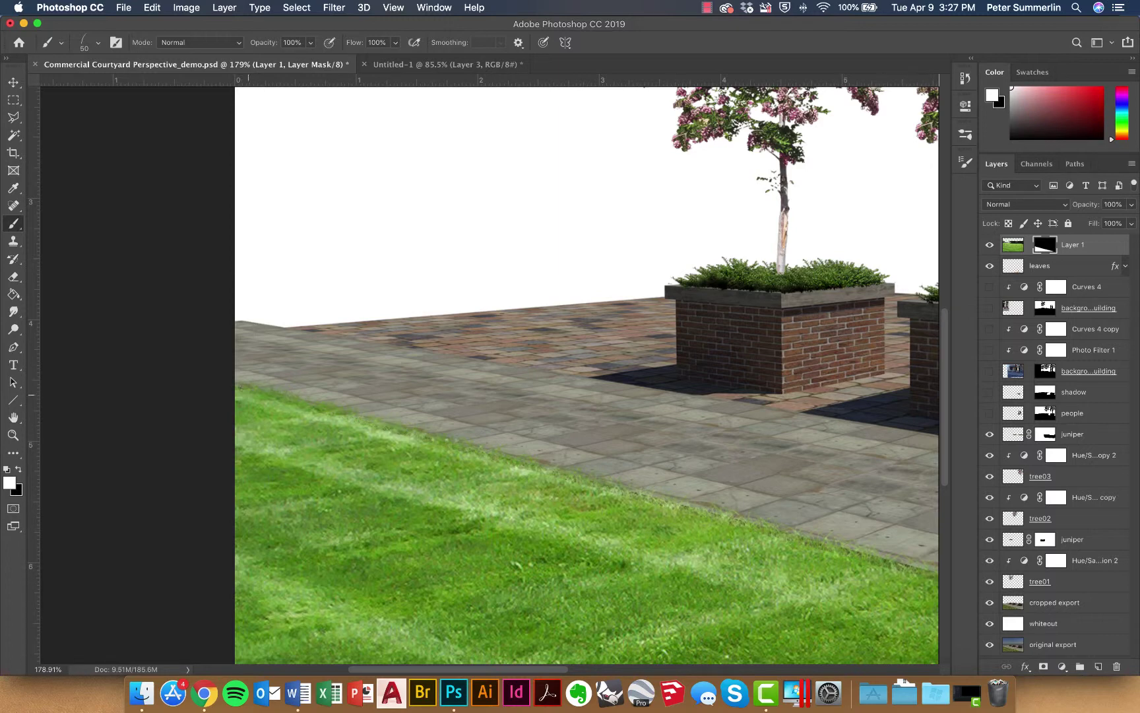
{"action": "scroll", "coordinate": [893, 562], "scroll_direction": "right", "scroll_amount": 10}
{"action": "scroll", "coordinate": [893, 562], "scroll_direction": "down", "scroll_amount": 3}
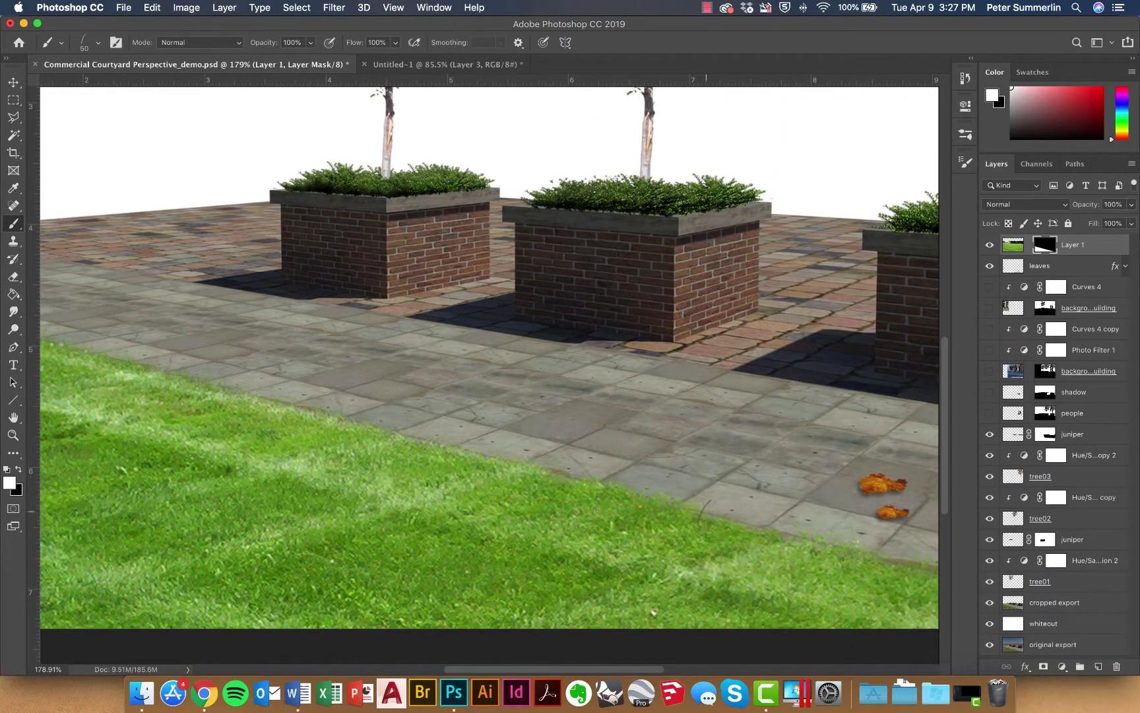
{"action": "scroll", "coordinate": [759, 535], "scroll_direction": "right", "scroll_amount": 8}
{"action": "scroll", "coordinate": [759, 535], "scroll_direction": "down", "scroll_amount": 2}
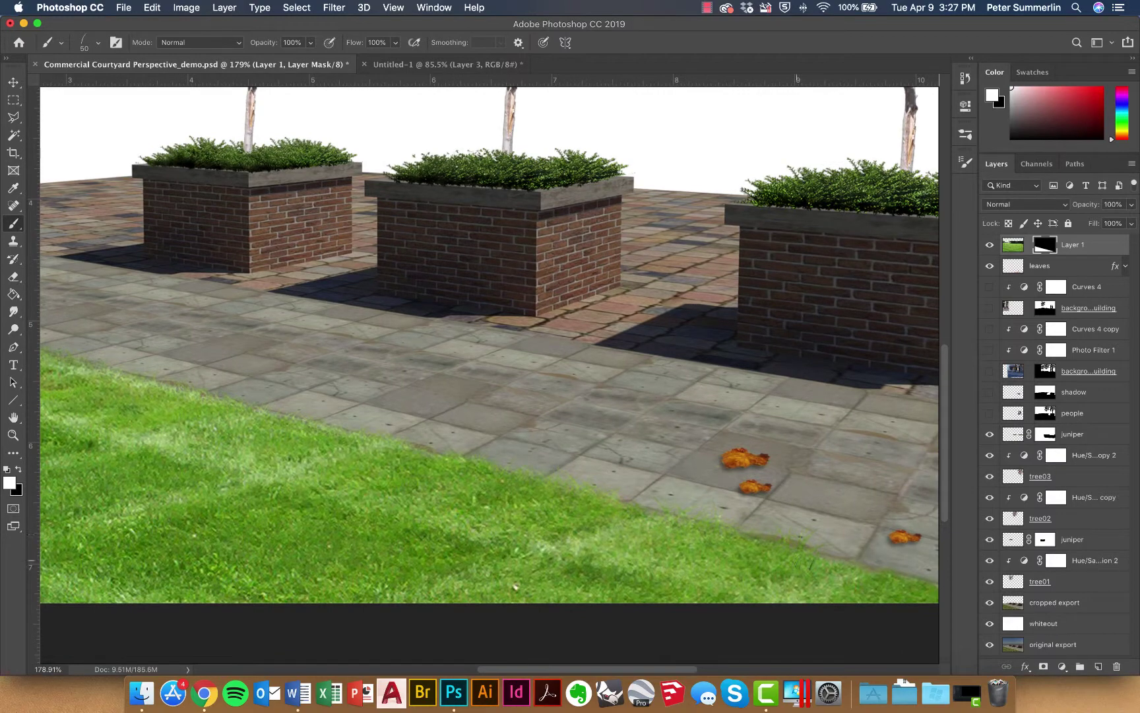
Nudge Layer 1's lawn image slightly lower, then bring up the dodge/burn tool group.
{"action": "key", "text": "super+minus"}
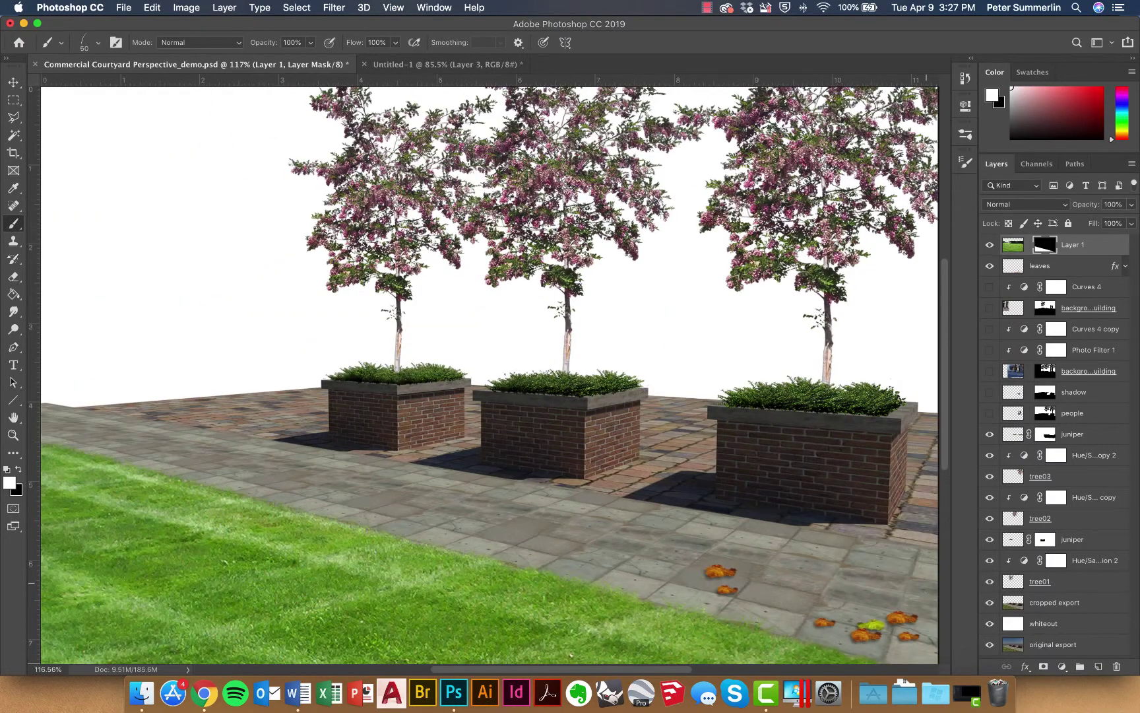
{"action": "left_click", "coordinate": [1012, 246]}
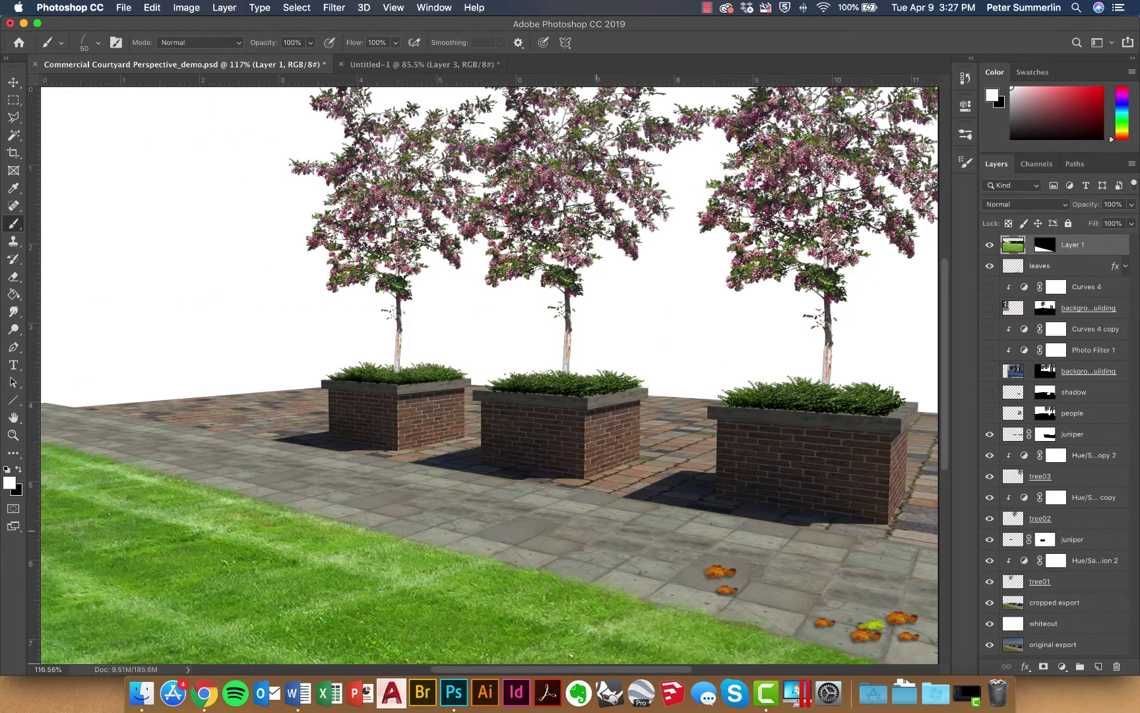
{"action": "key", "text": "v"}
{"action": "mouse_move", "coordinate": [406, 587]}
{"action": "left_mouse_down"}
{"action": "mouse_move", "coordinate": [415, 603]}
{"action": "mouse_move", "coordinate": [427, 599]}
{"action": "mouse_move", "coordinate": [415, 596]}
{"action": "left_mouse_up"}
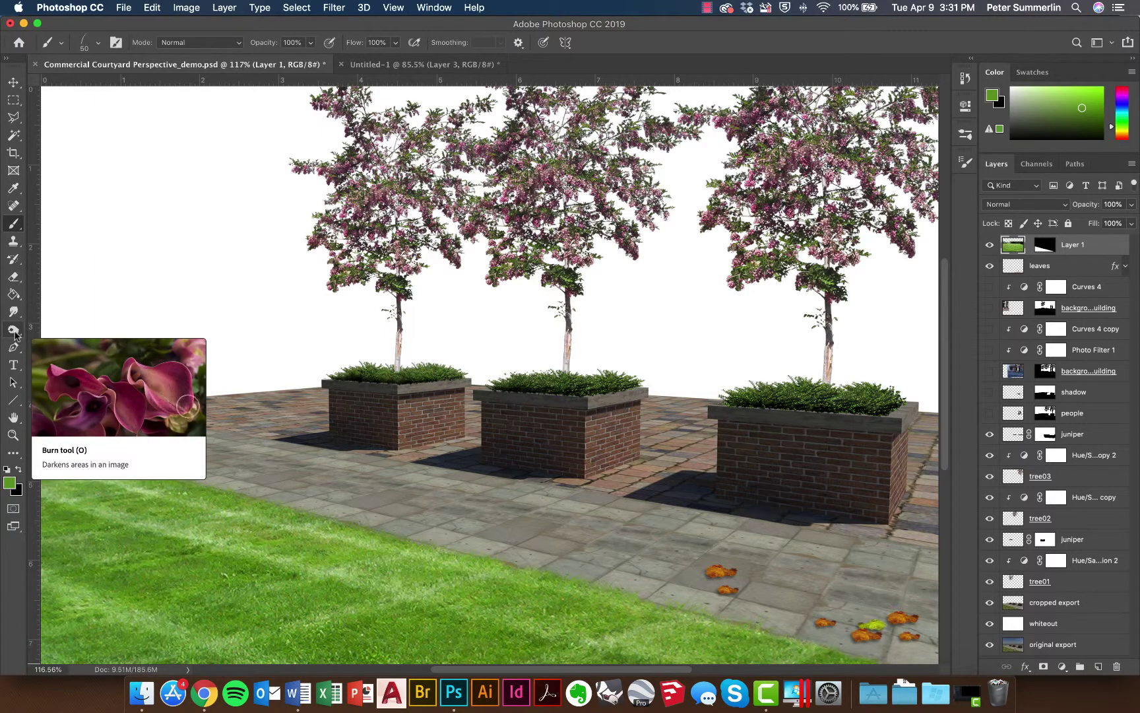
{"action": "left_click", "coordinate": [14, 332]}
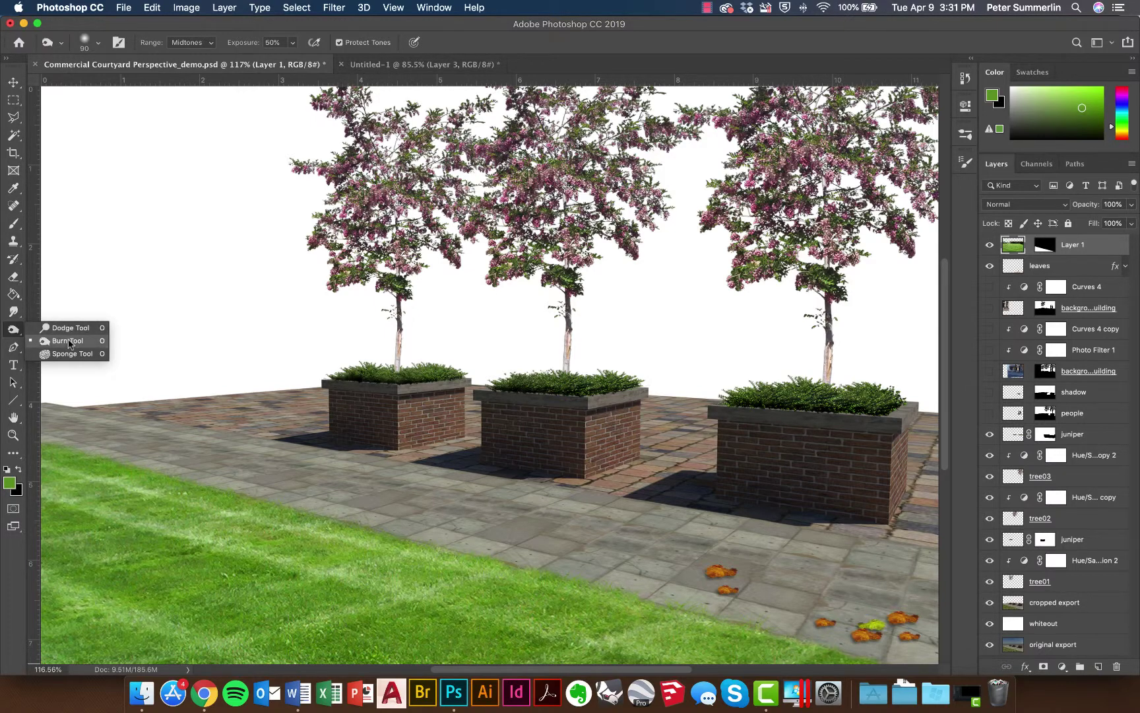
Select the Burn tool and flatten its brush tip to about 31% roundness.
{"action": "left_click", "coordinate": [69, 343]}
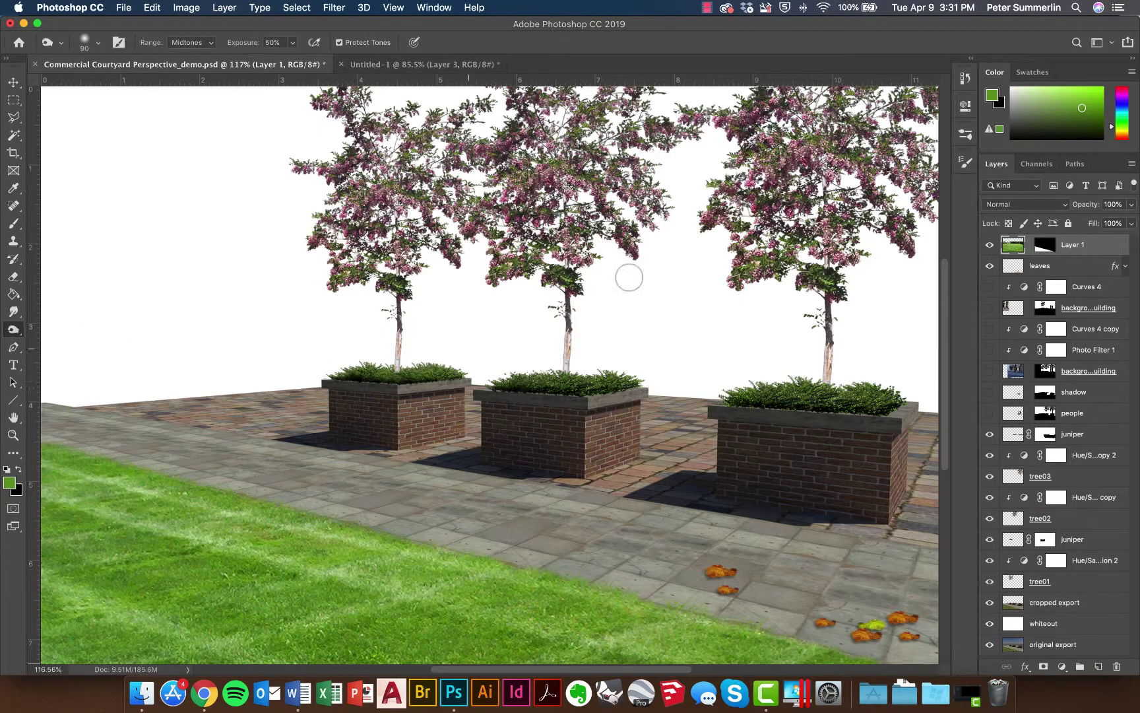
{"action": "left_click", "coordinate": [963, 164]}
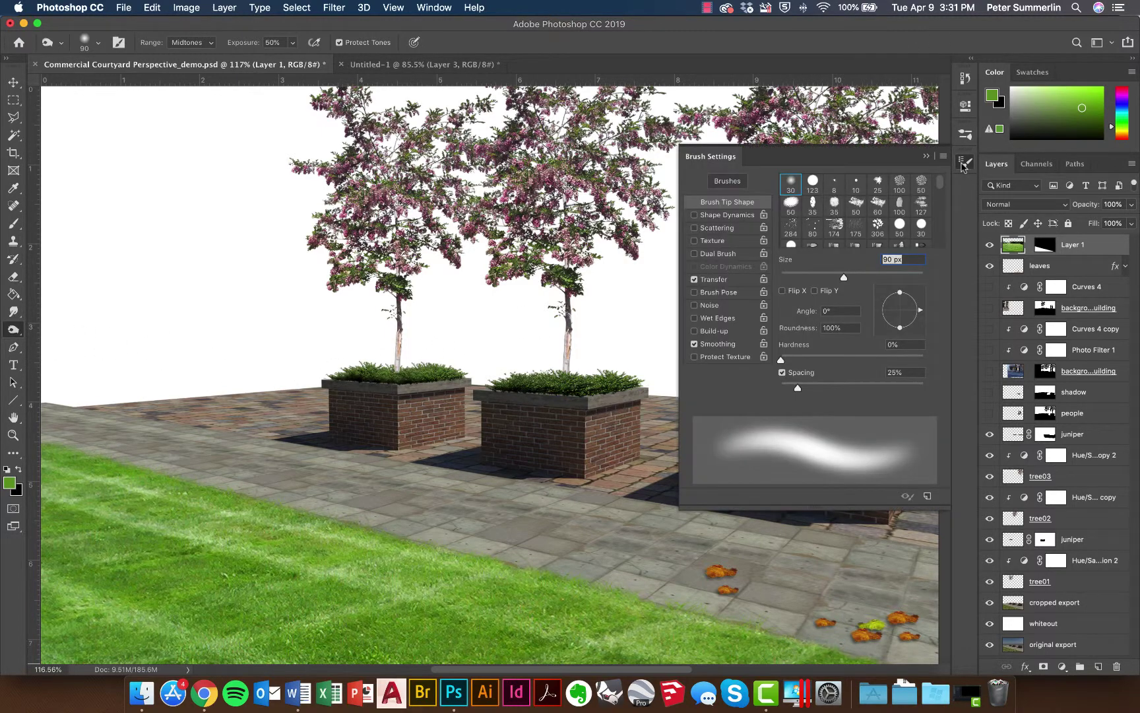
{"action": "left_click_drag", "start_coordinate": [901, 327], "coordinate": [900, 318]}
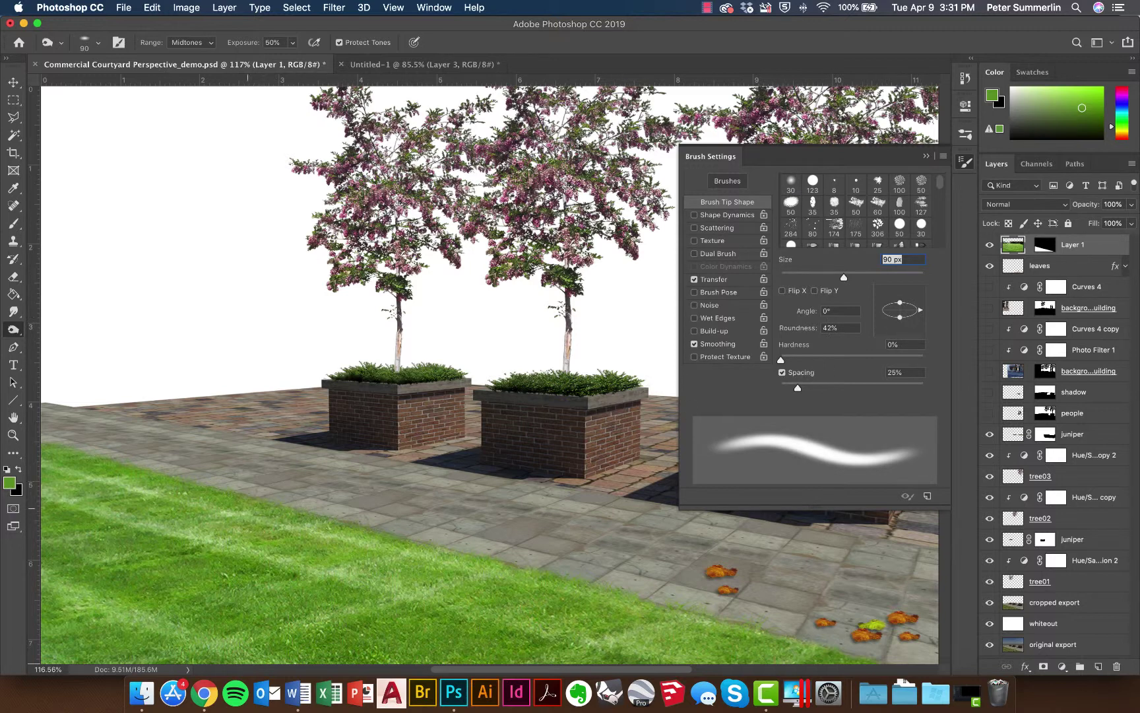
{"action": "left_click_drag", "start_coordinate": [900, 318], "coordinate": [899, 315]}
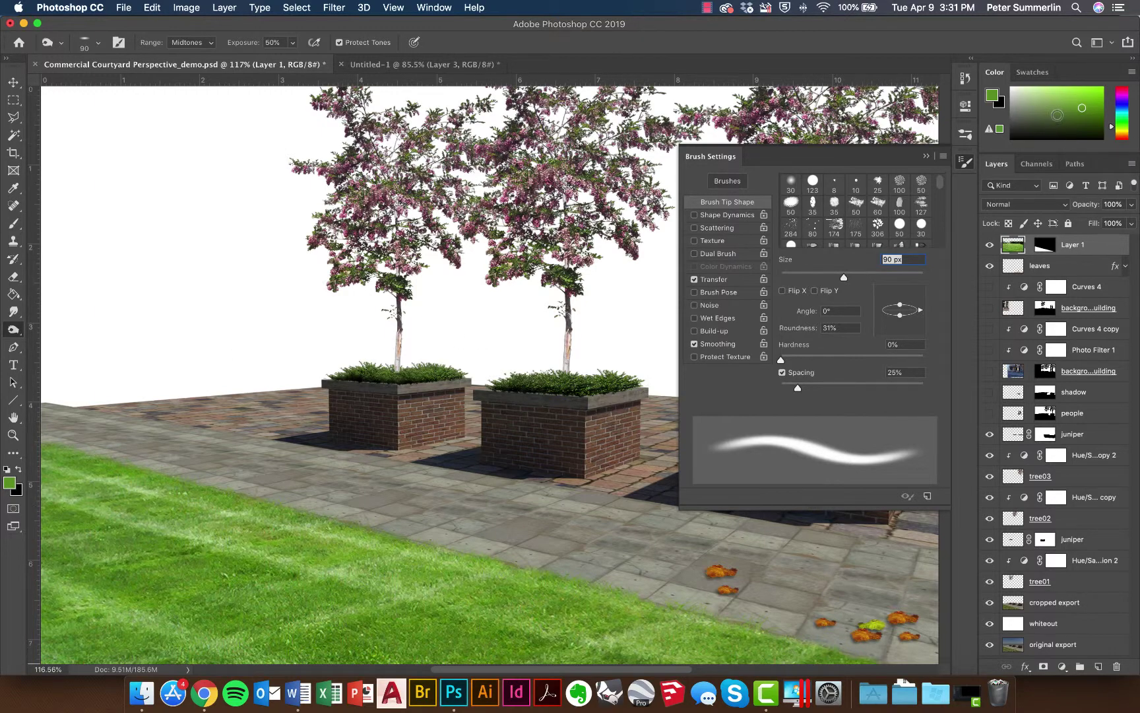
{"action": "left_click", "coordinate": [965, 163]}
Burn along the grass edge and across the lower-left lawn, enlarging the brush to 500 px.
{"action": "left_click_drag", "start_coordinate": [423, 587], "coordinate": [462, 584]}
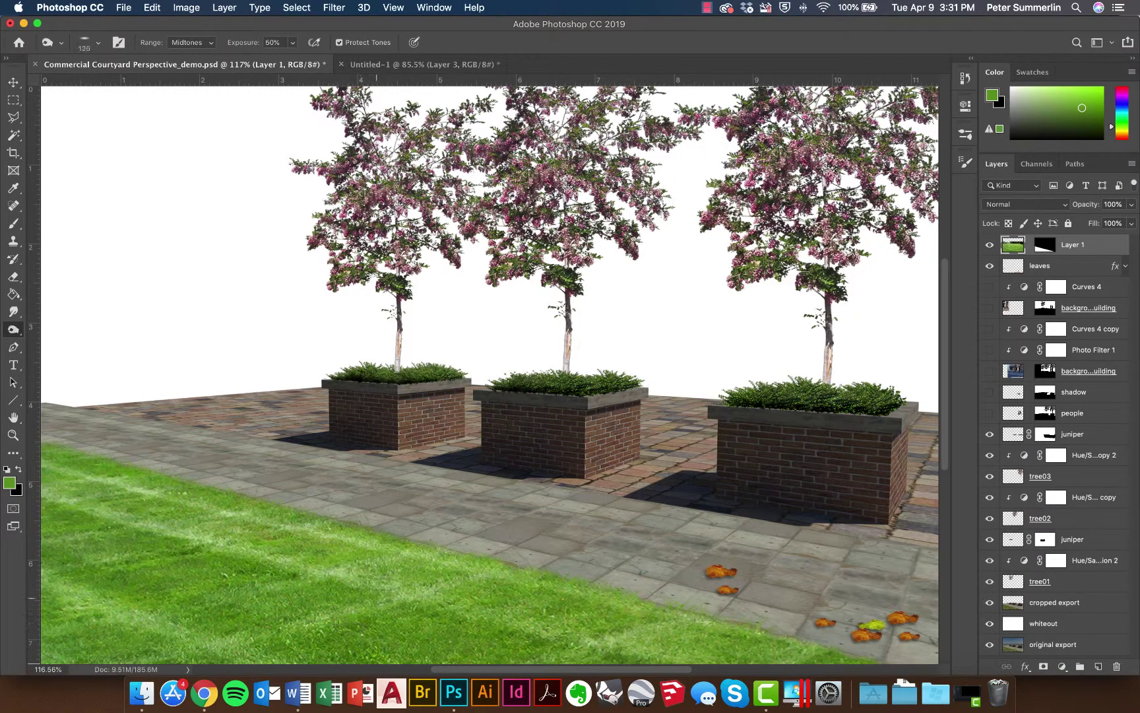
{"action": "mouse_move", "coordinate": [126, 470]}
{"action": "left_mouse_down"}
{"action": "mouse_move", "coordinate": [98, 473]}
{"action": "mouse_move", "coordinate": [53, 452]}
{"action": "mouse_move", "coordinate": [43, 475]}
{"action": "mouse_move", "coordinate": [86, 482]}
{"action": "mouse_move", "coordinate": [58, 497]}
{"action": "mouse_move", "coordinate": [69, 501]}
{"action": "mouse_move", "coordinate": [142, 481]}
{"action": "mouse_move", "coordinate": [64, 511]}
{"action": "left_mouse_up"}
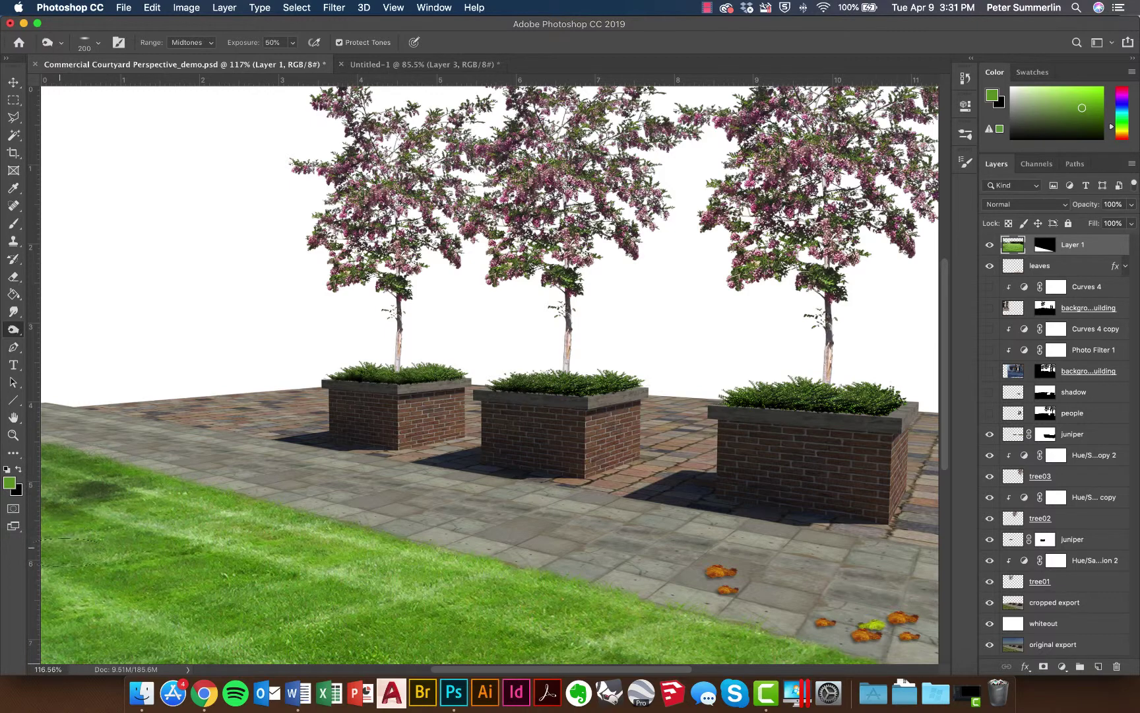
{"action": "key", "text": "bracketright"}
{"action": "key", "text": "bracketright"}
{"action": "key", "text": "bracketright"}
{"action": "key", "text": "bracketright"}
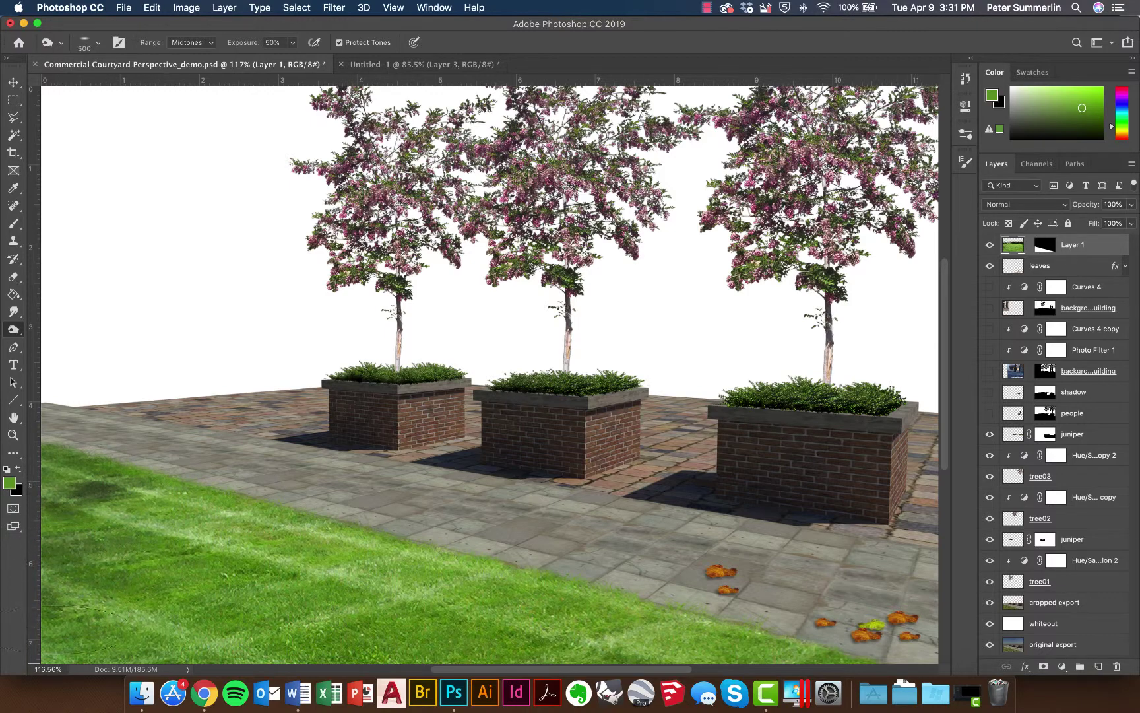
{"action": "left_click_drag", "start_coordinate": [49, 630], "coordinate": [247, 633]}
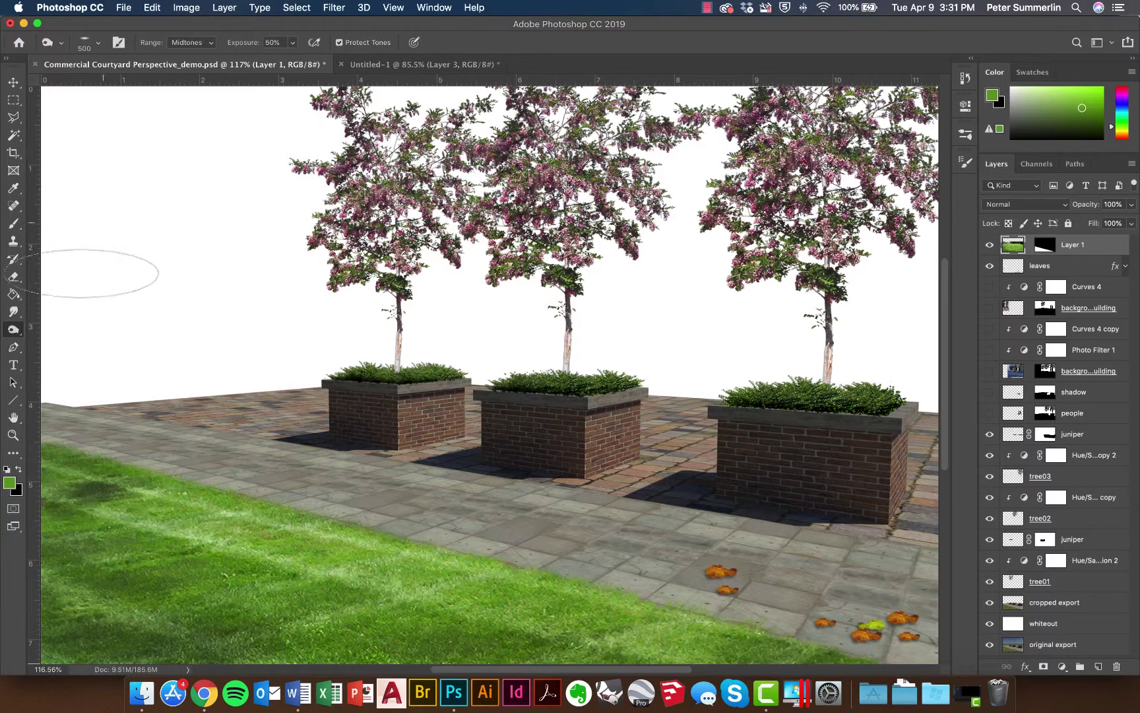
Switch to the Dodge tool with a thin elliptical tip sized at 400 px.
{"action": "left_click", "coordinate": [13, 329]}
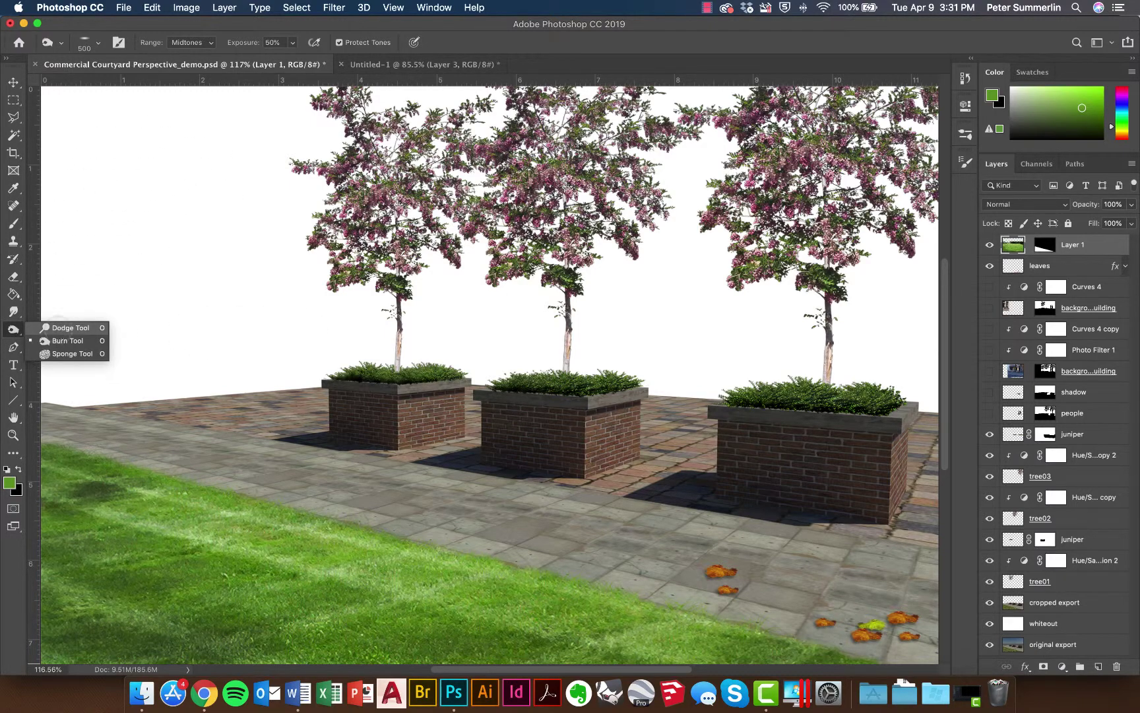
{"action": "left_click", "coordinate": [56, 326]}
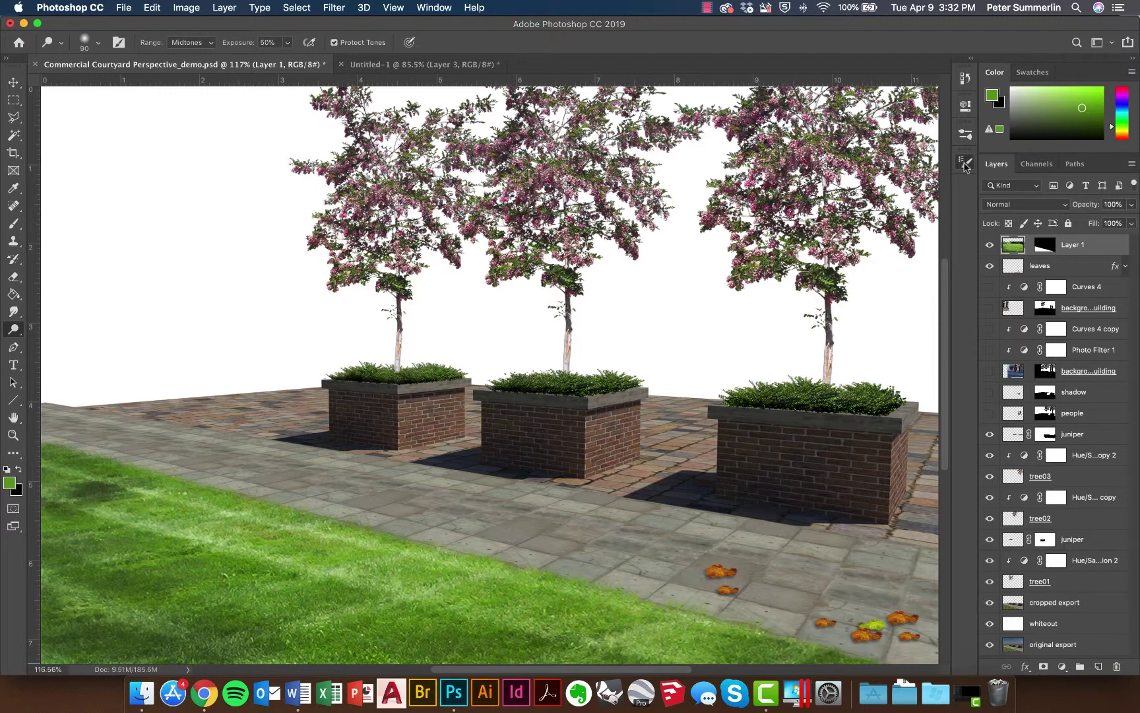
{"action": "left_click", "coordinate": [99, 44]}
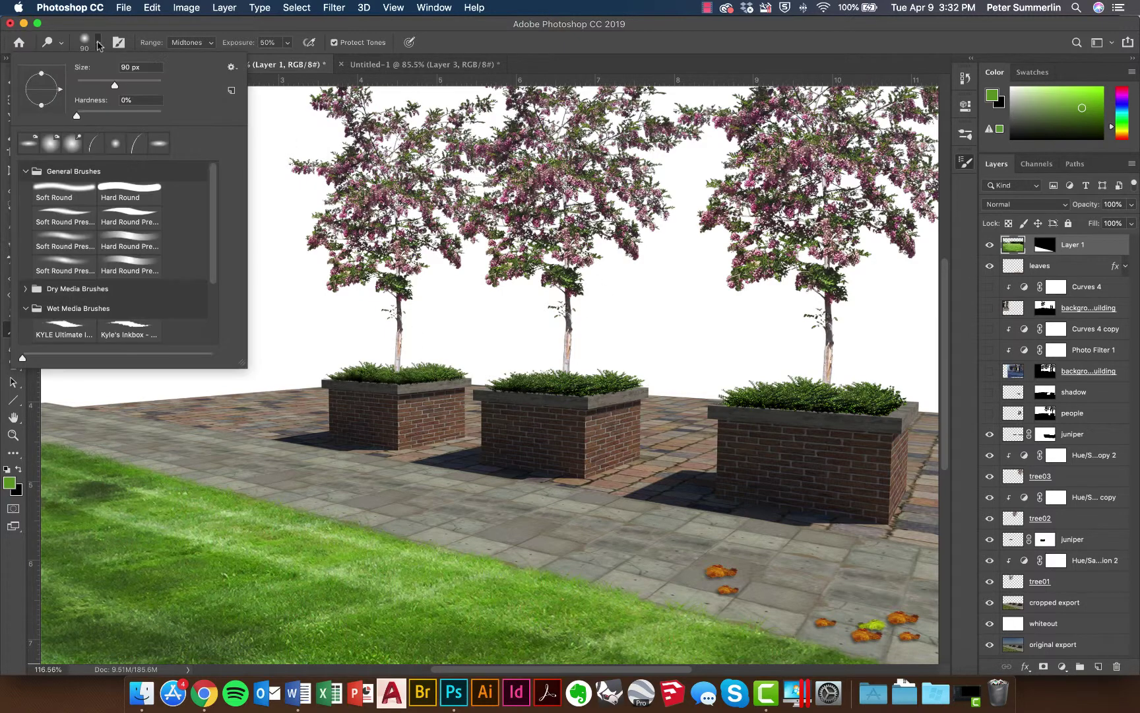
{"action": "left_click_drag", "start_coordinate": [41, 104], "coordinate": [40, 94]}
{"action": "left_click", "coordinate": [99, 44]}
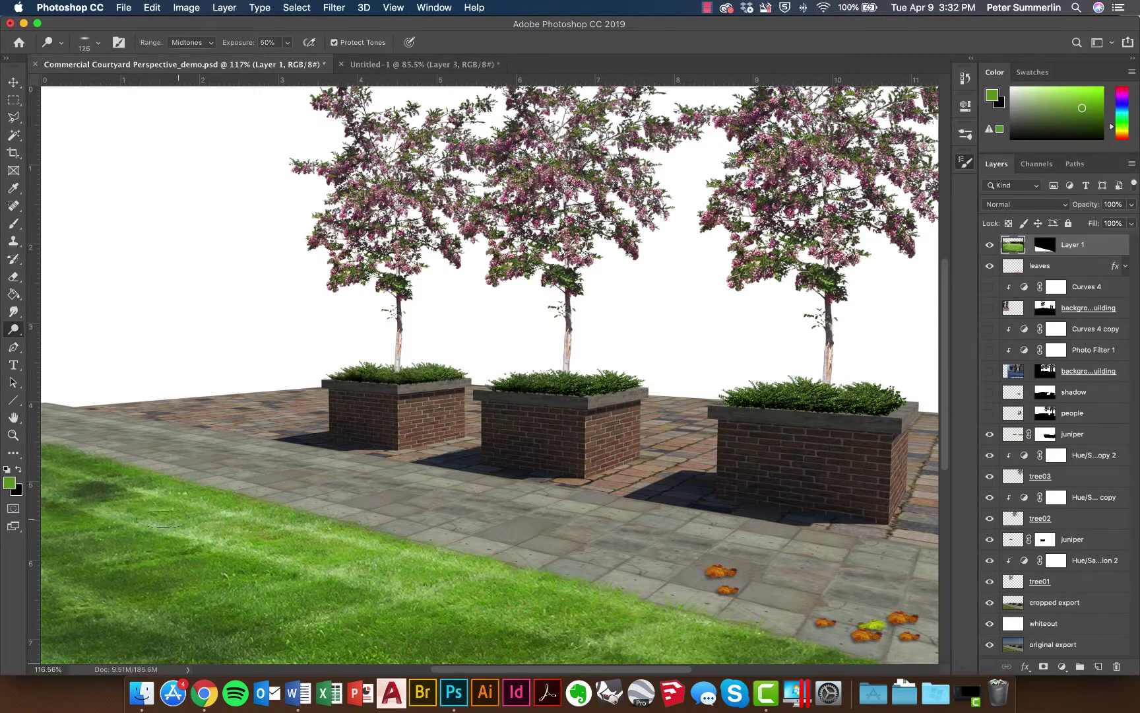
{"action": "key", "text": "bracketright"}
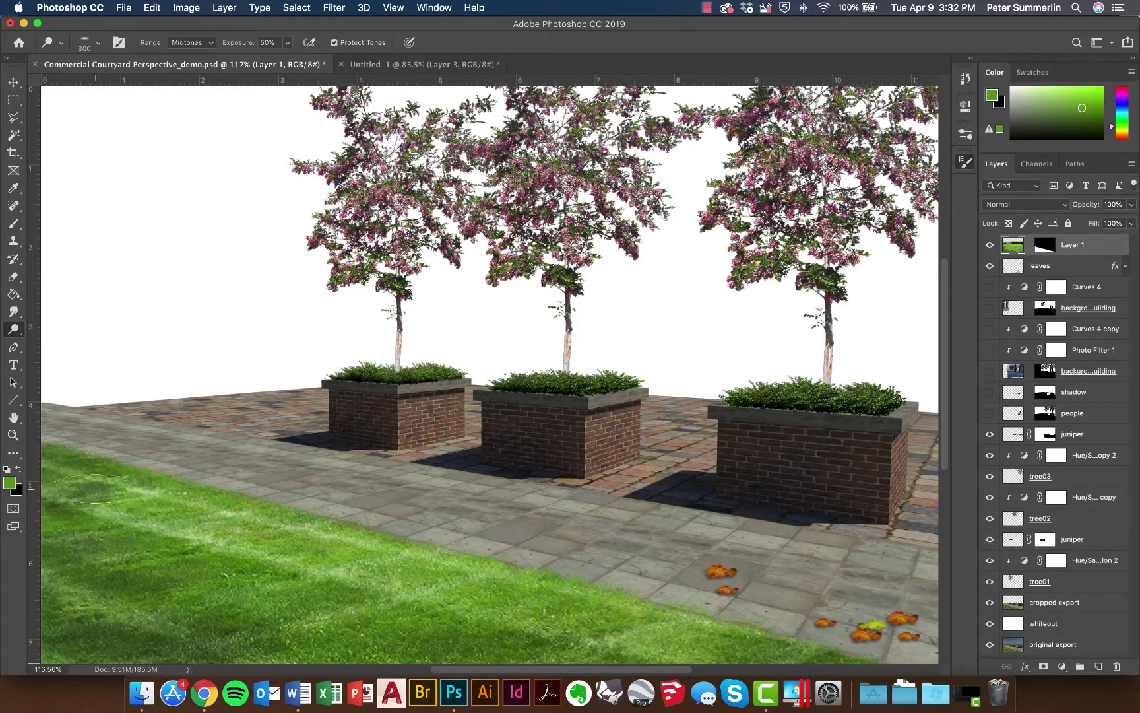
{"action": "key", "text": "bracketright"}
{"action": "key", "text": "bracketright"}
{"action": "key", "text": "bracketright"}
{"action": "key", "text": "bracketright"}
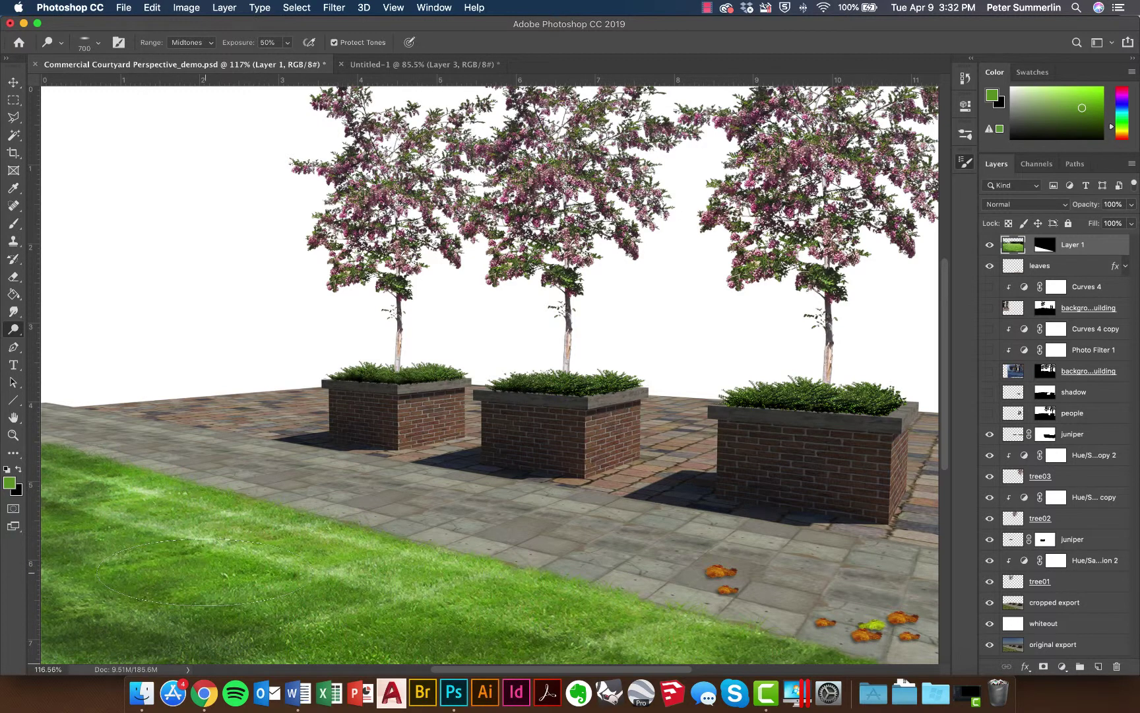
{"action": "key", "text": "bracketleft"}
{"action": "key", "text": "bracketleft"}
{"action": "key", "text": "bracketleft"}
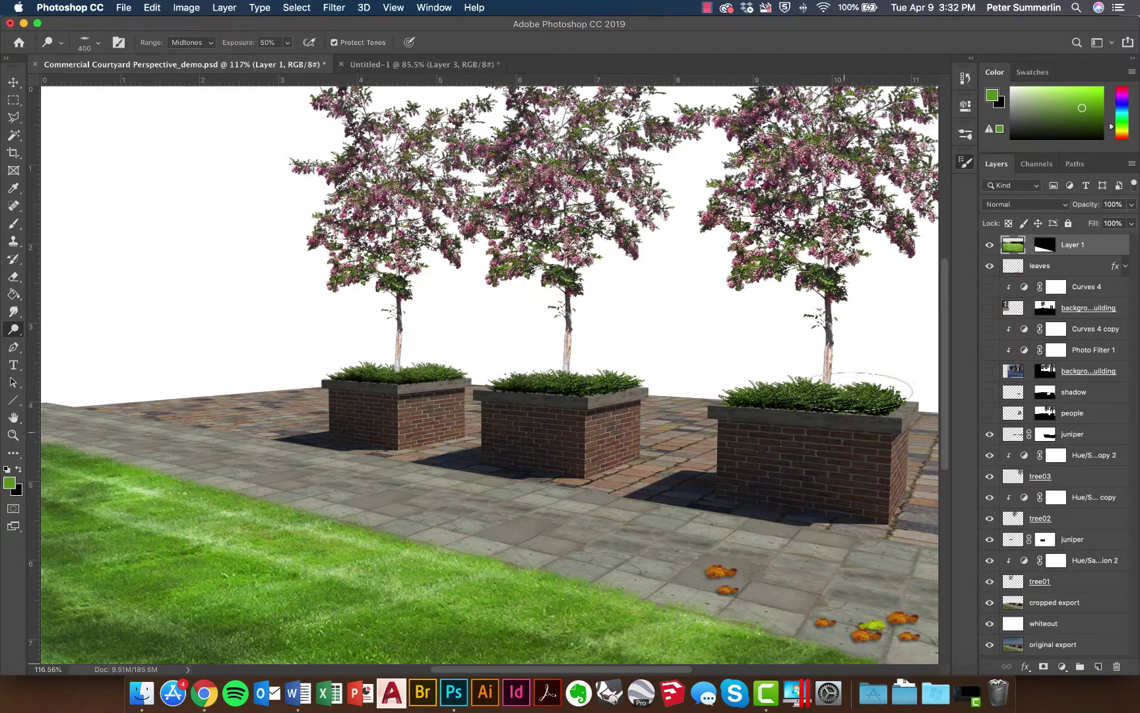
Perspective-transform Layer 1, widening its bottom and slanting it about -13.6° to the left.
{"action": "key", "text": "super+t"}
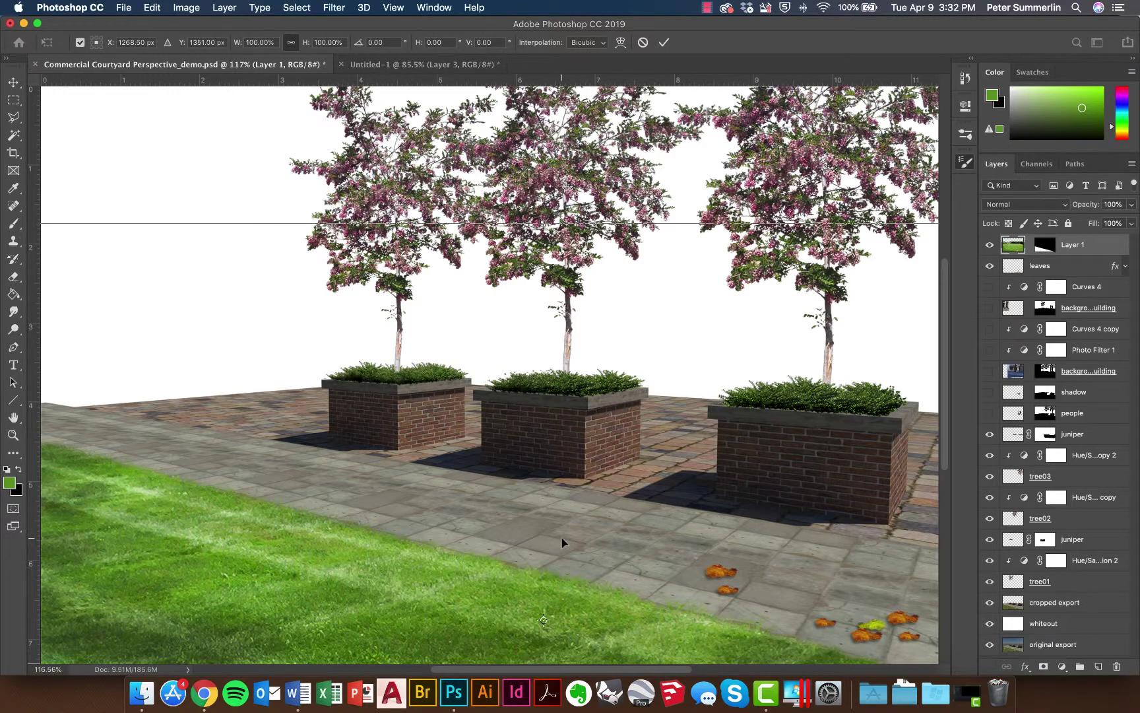
{"action": "key", "text": "super+minus"}
{"action": "key", "text": "super+minus"}
{"action": "key", "text": "super+minus"}
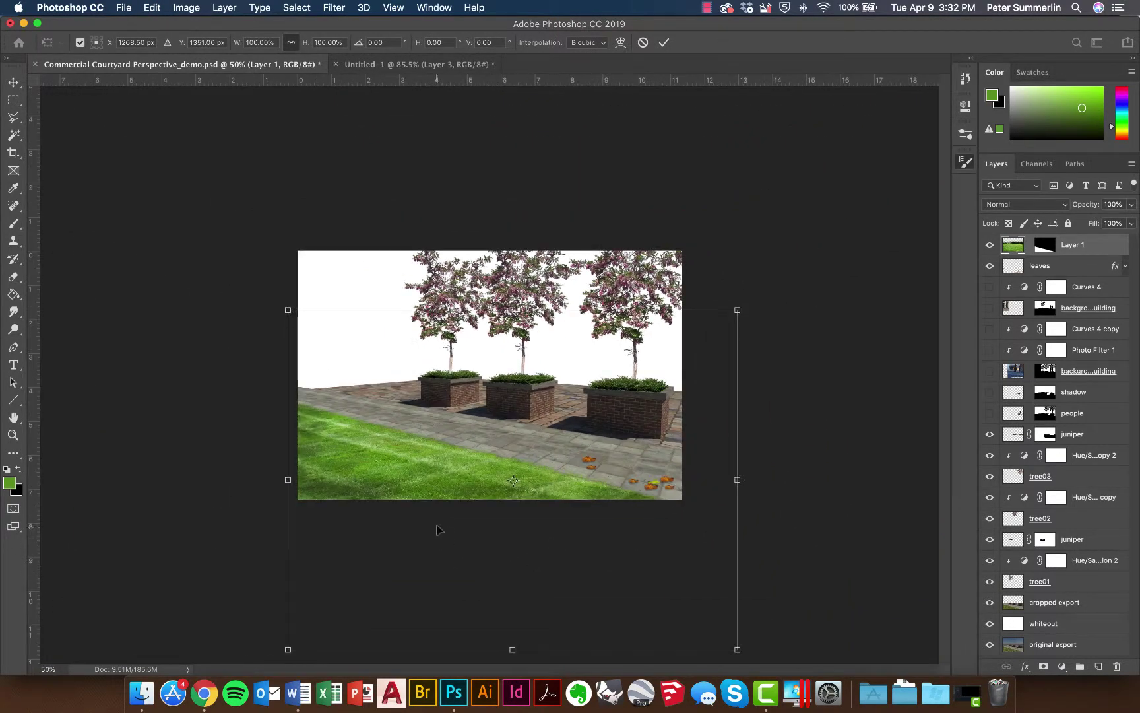
{"action": "right_click", "coordinate": [450, 489]}
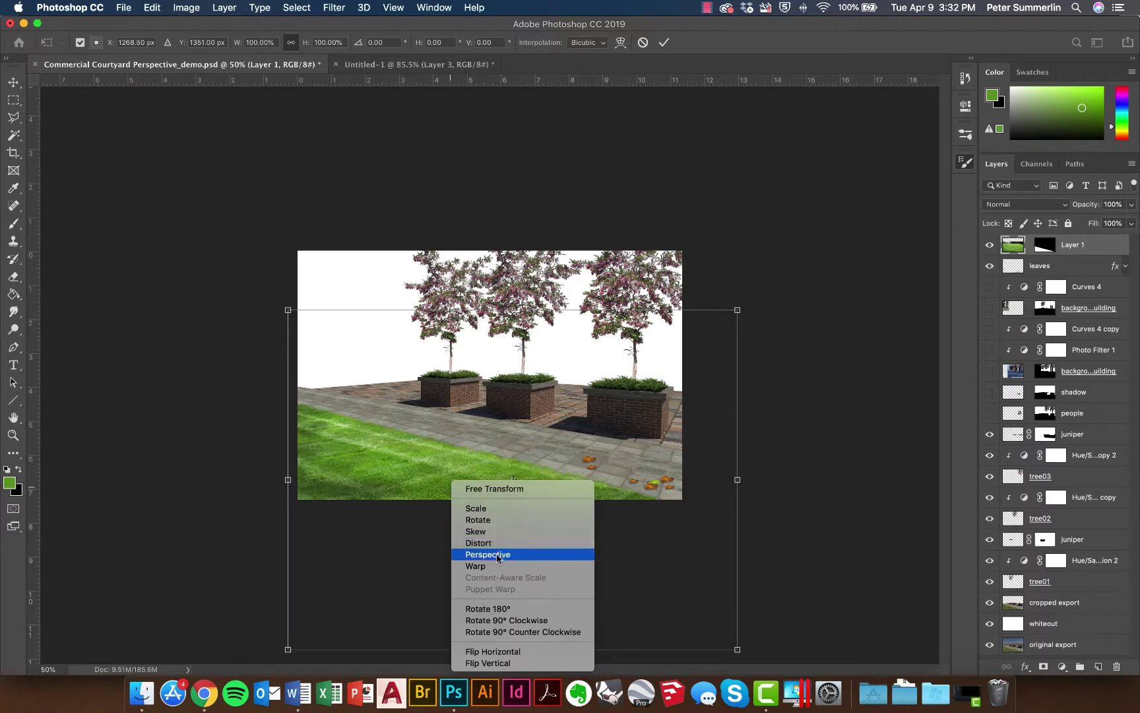
{"action": "left_click", "coordinate": [502, 550]}
{"action": "left_click_drag", "start_coordinate": [287, 649], "coordinate": [271, 652]}
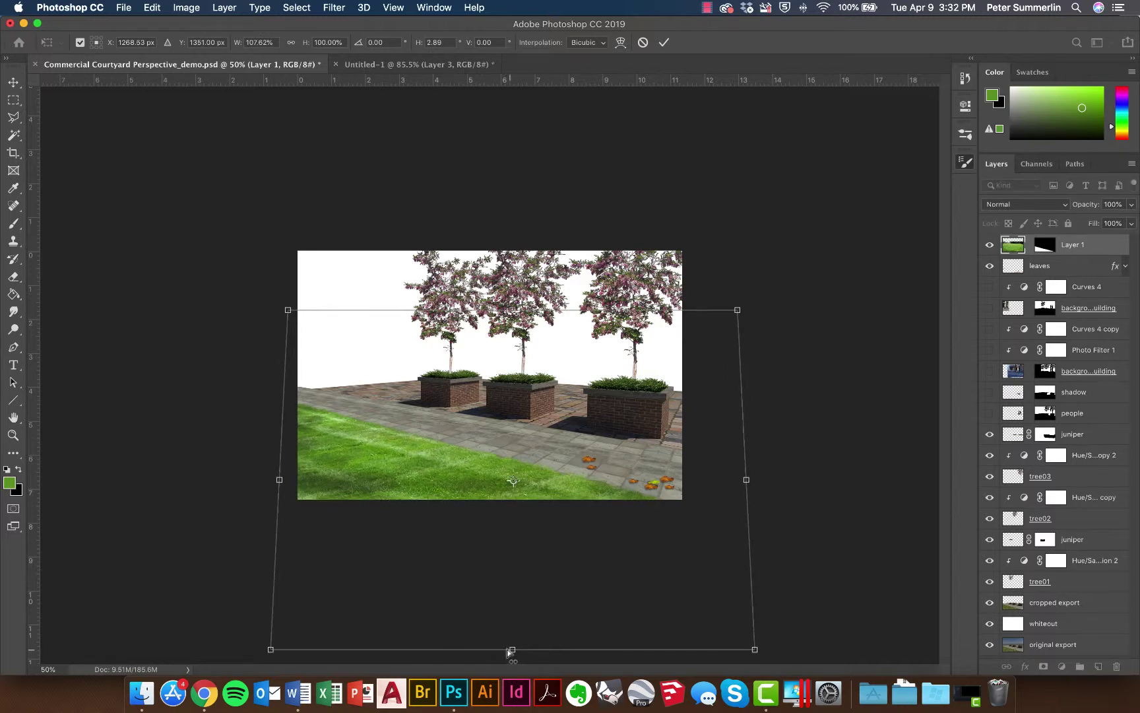
{"action": "left_click_drag", "start_coordinate": [511, 651], "coordinate": [456, 650]}
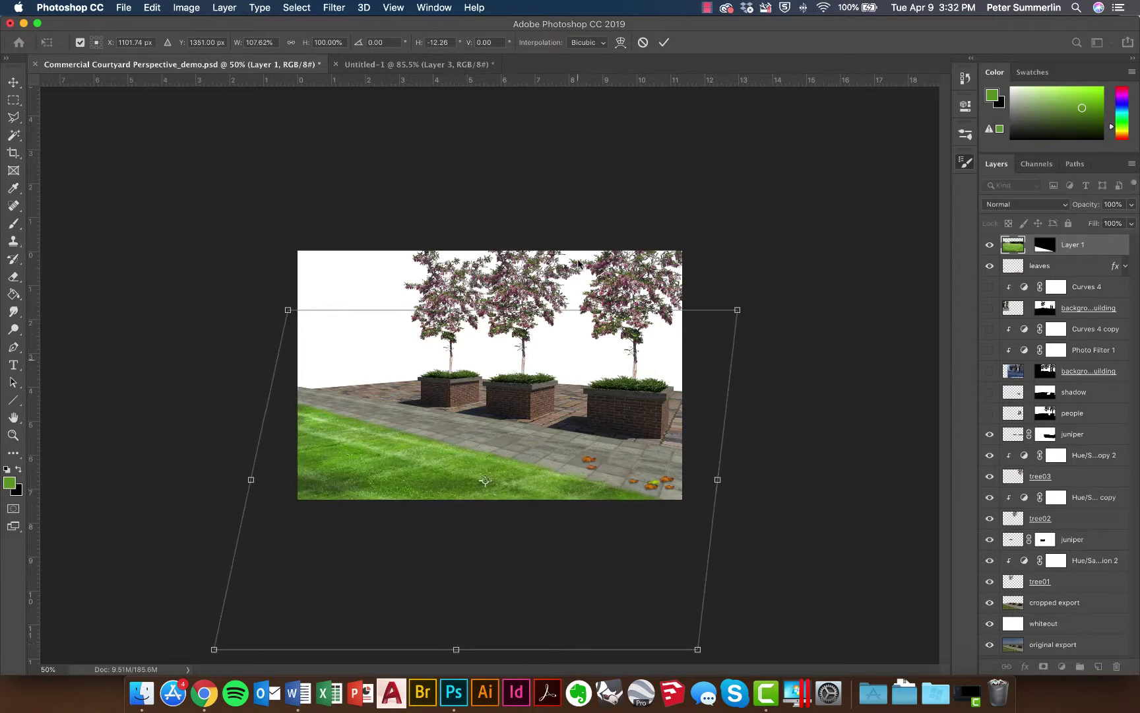
{"action": "left_click_drag", "start_coordinate": [512, 310], "coordinate": [519, 309]}
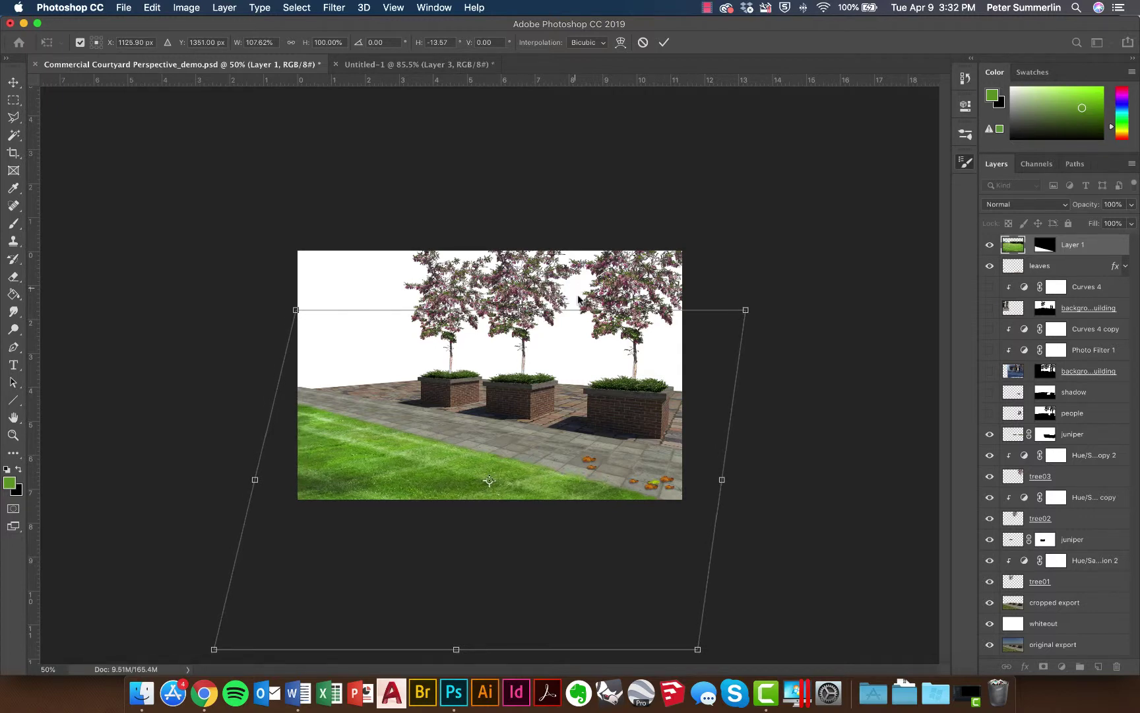